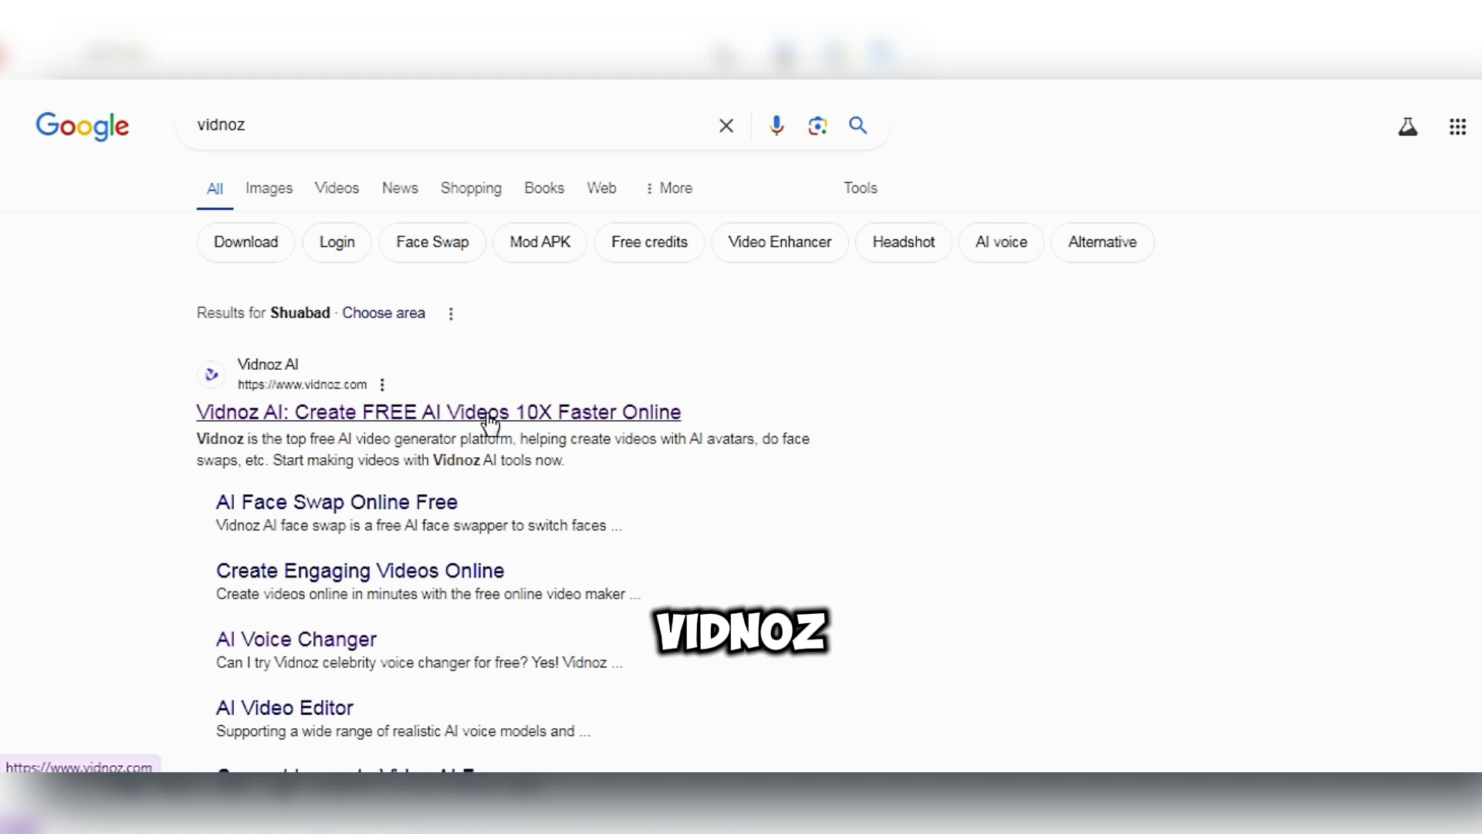
Open the 'Vidnoz AI: Create FREE AI Videos 10X Faster Online' result from the Google search.
{"action": "left_click", "coordinate": [635, 417]}
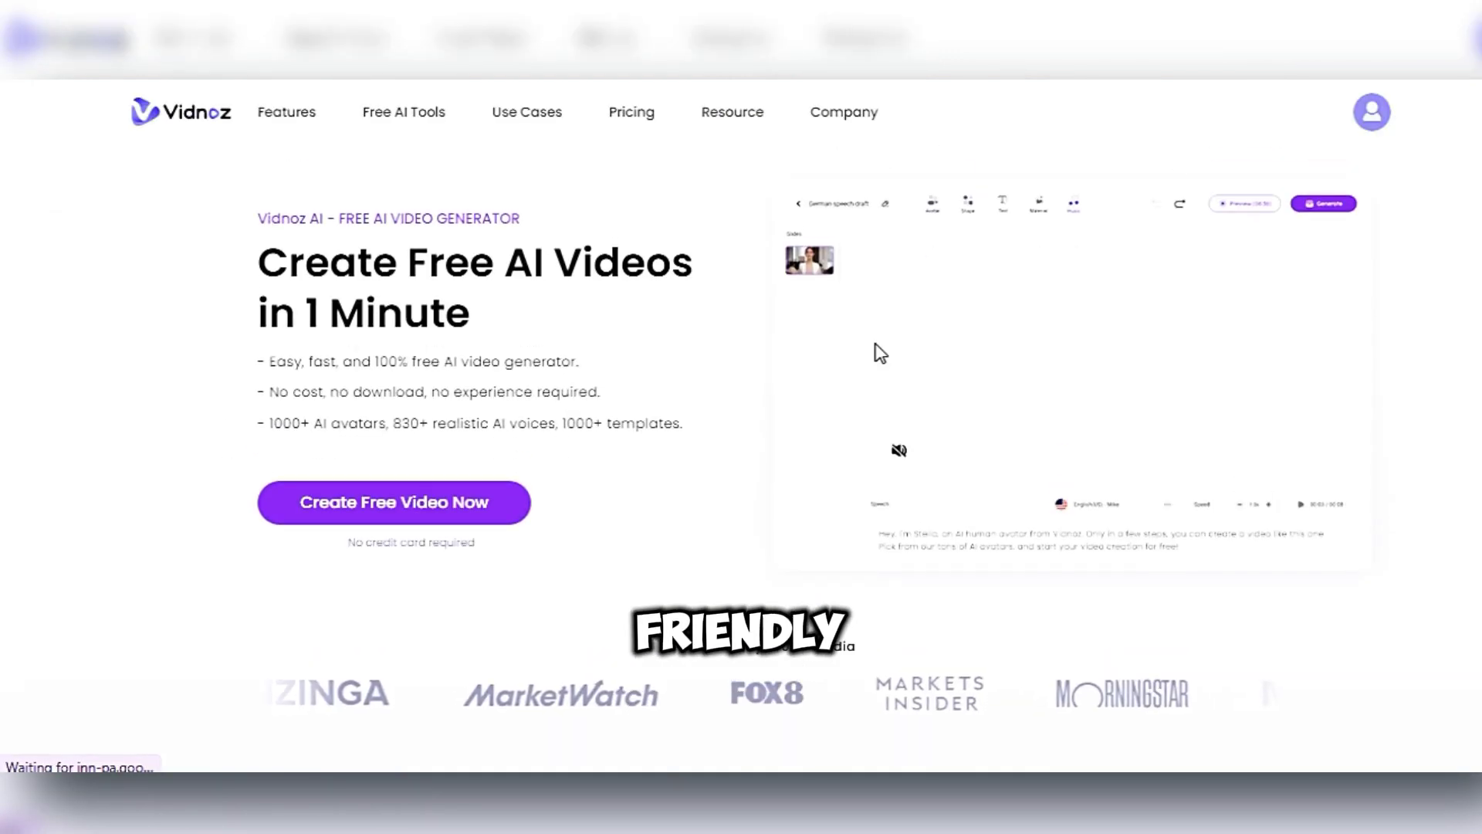
{"action": "scroll", "coordinate": [877, 350], "scroll_direction": "down", "scroll_amount": 2}
{"action": "scroll", "coordinate": [338, 291], "scroll_direction": "up", "scroll_amount": 1}
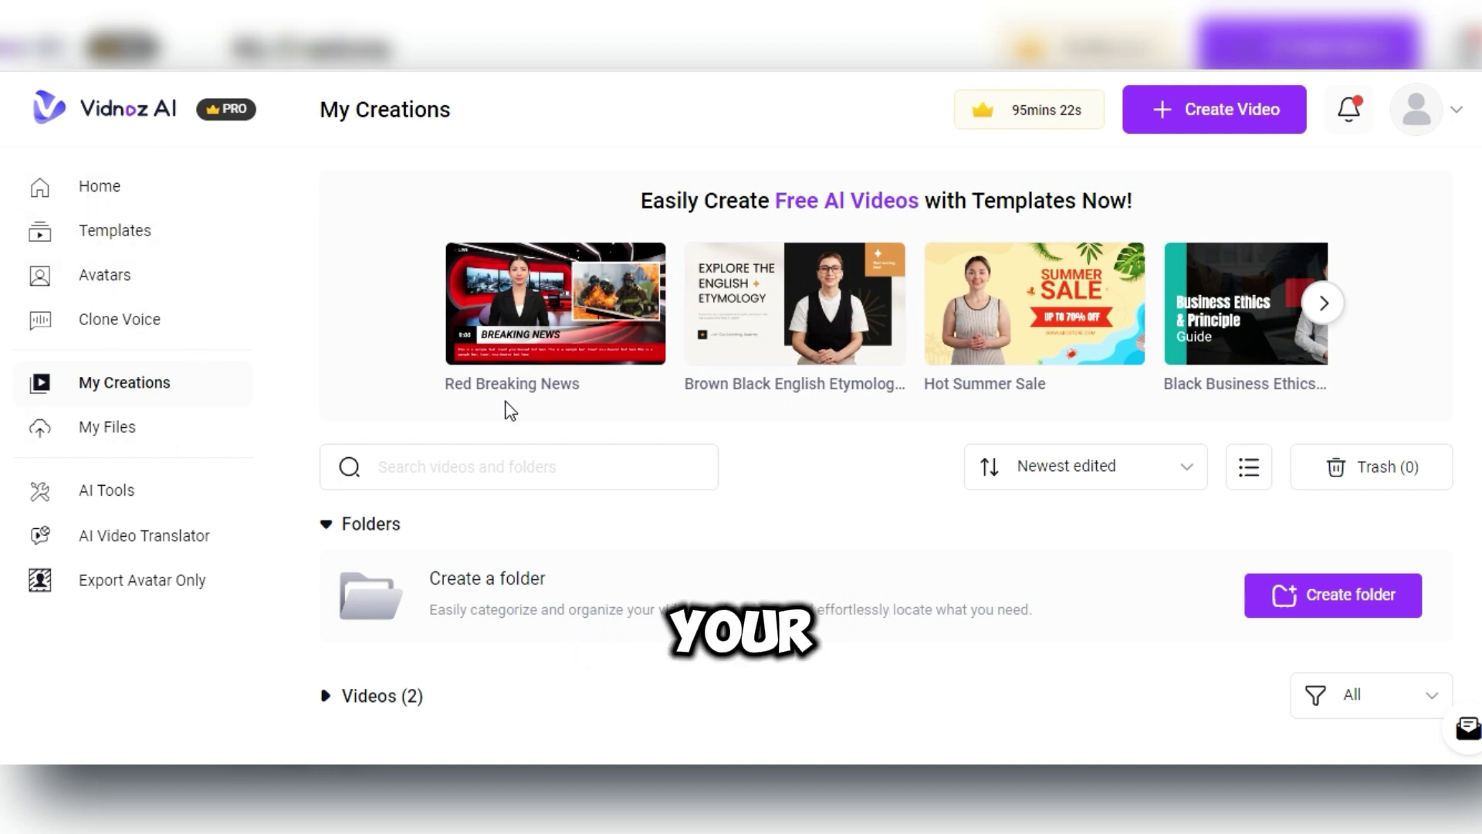
{"action": "scroll", "coordinate": [611, 461], "scroll_direction": "down", "scroll_amount": 1}
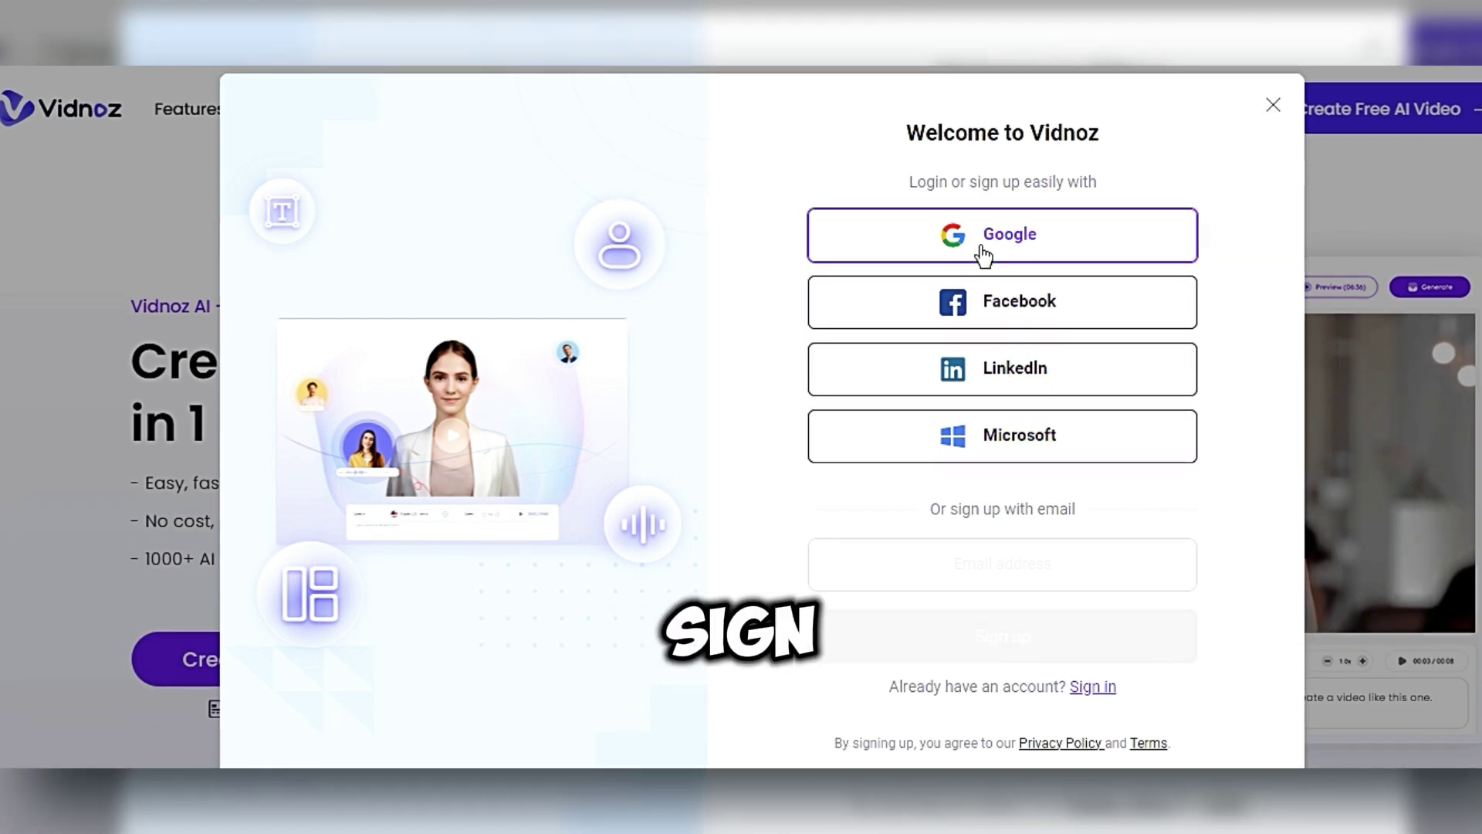
Sign up with an email, first name, last name and password, then save the password in Chrome.
{"action": "left_click", "coordinate": [993, 554]}
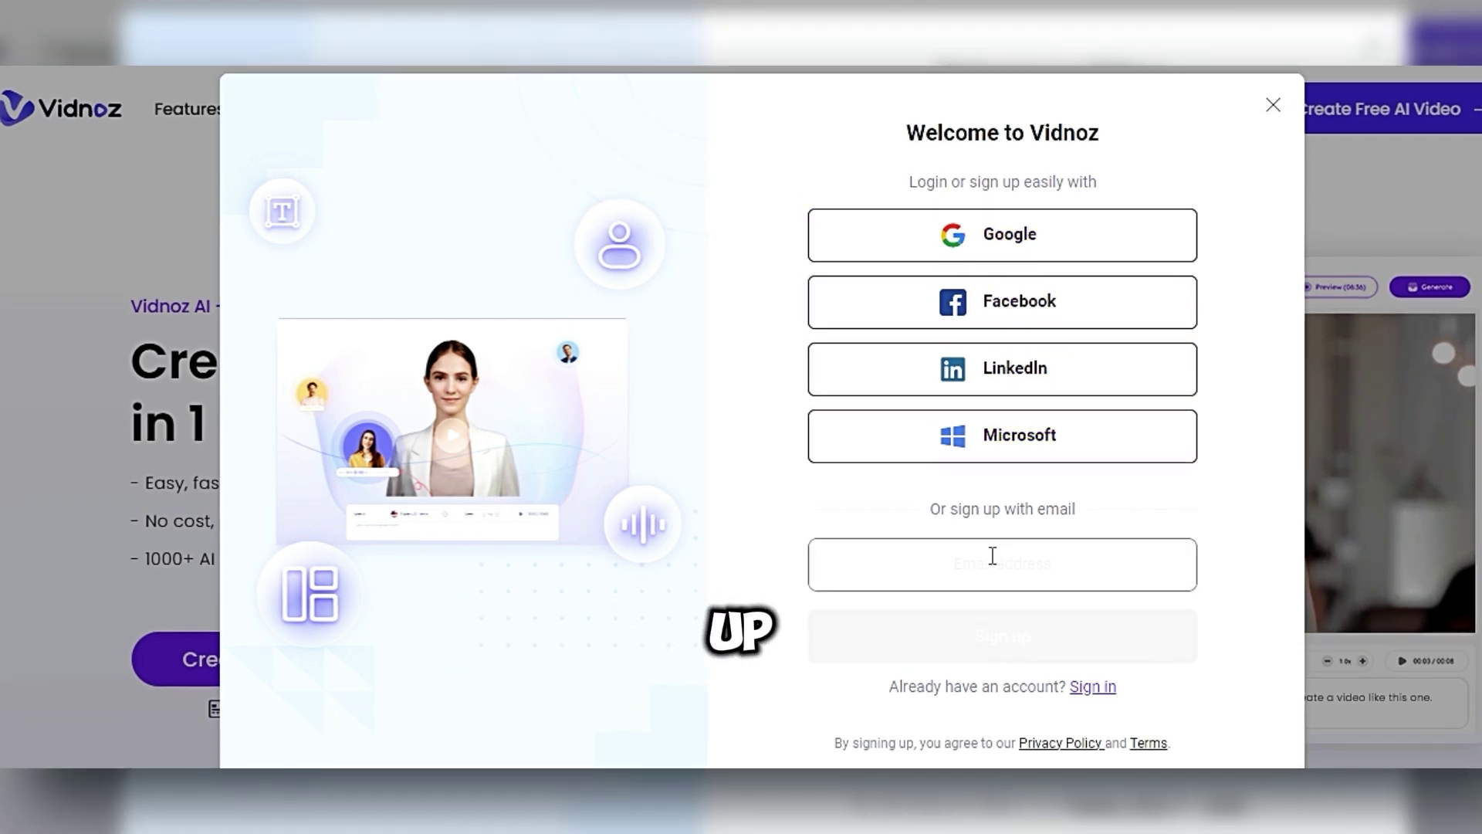
{"action": "left_click", "coordinate": [1029, 654]}
{"action": "left_click", "coordinate": [881, 406]}
{"action": "type", "text": "unkno"}
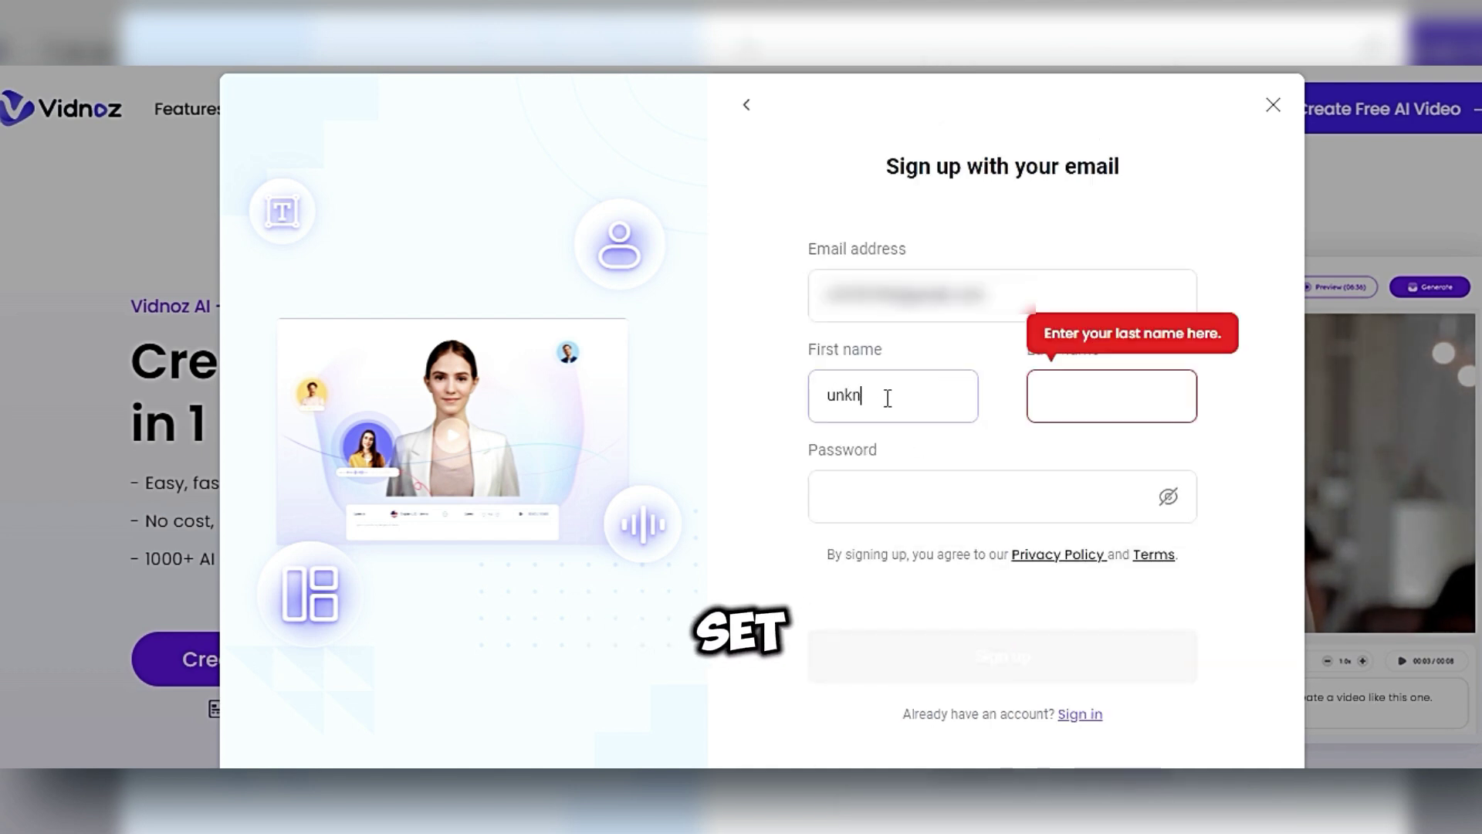
{"action": "type", "text": "wn"}
{"action": "left_click", "coordinate": [1045, 399]}
{"action": "type", "text": "memeber"}
{"action": "left_click", "coordinate": [999, 499]}
{"action": "type", "text": "•••••••••••"}
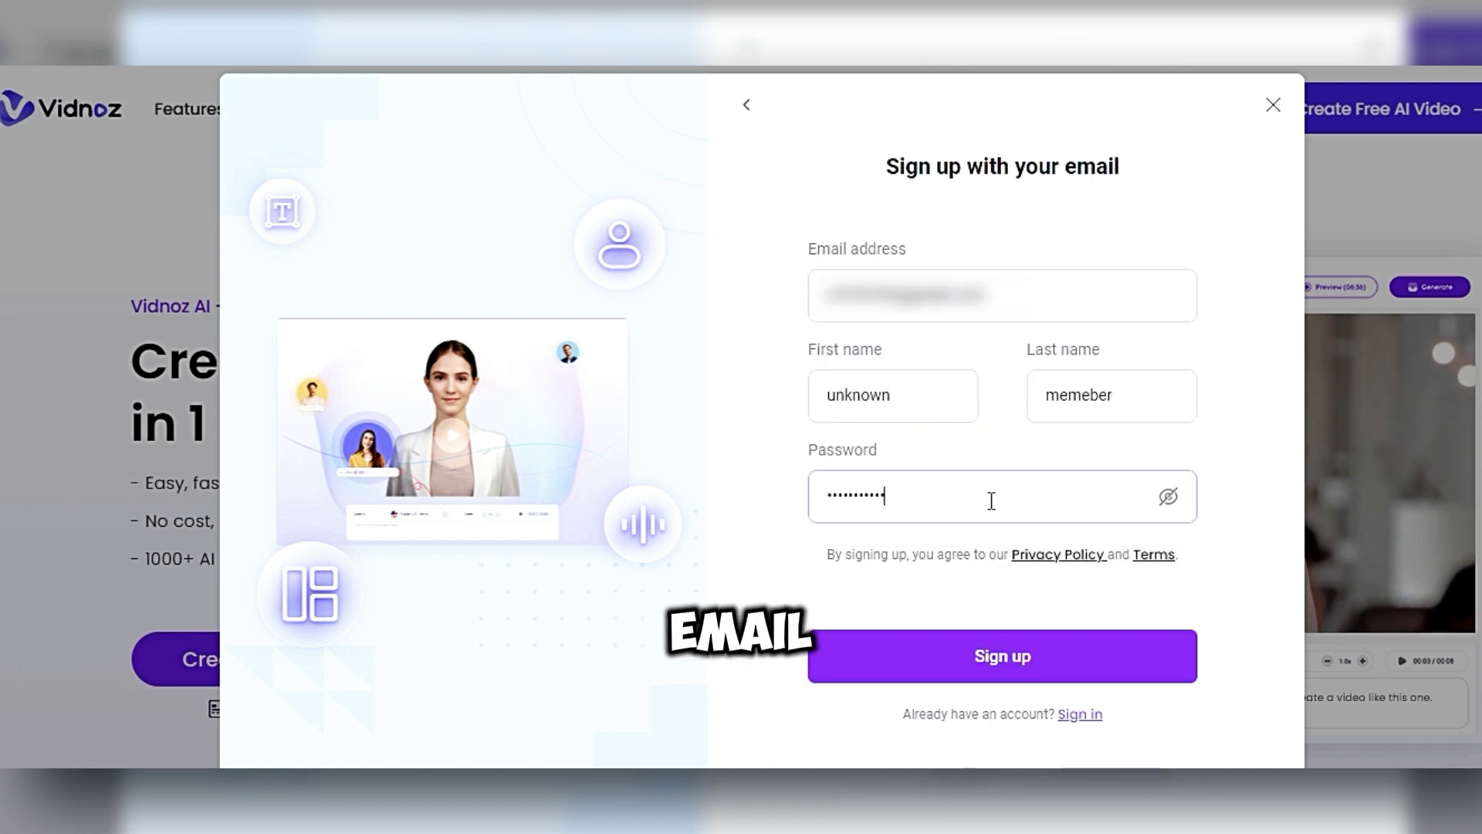
{"action": "left_click", "coordinate": [912, 672]}
{"action": "left_click", "coordinate": [1269, 361]}
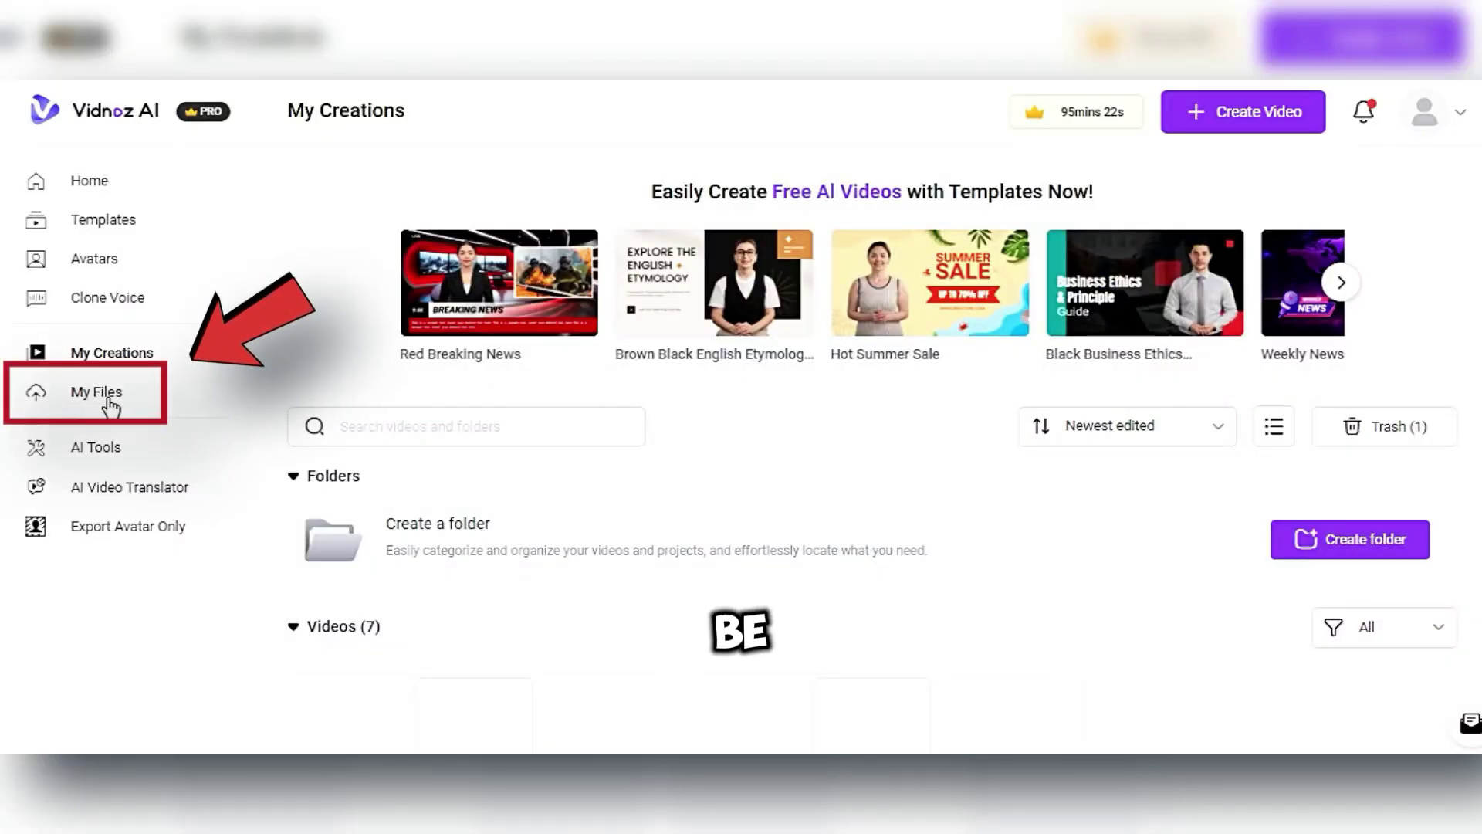
Upload the 'Untitled design (43)' sunset clip under My Files > Videos.
{"action": "left_click", "coordinate": [105, 397]}
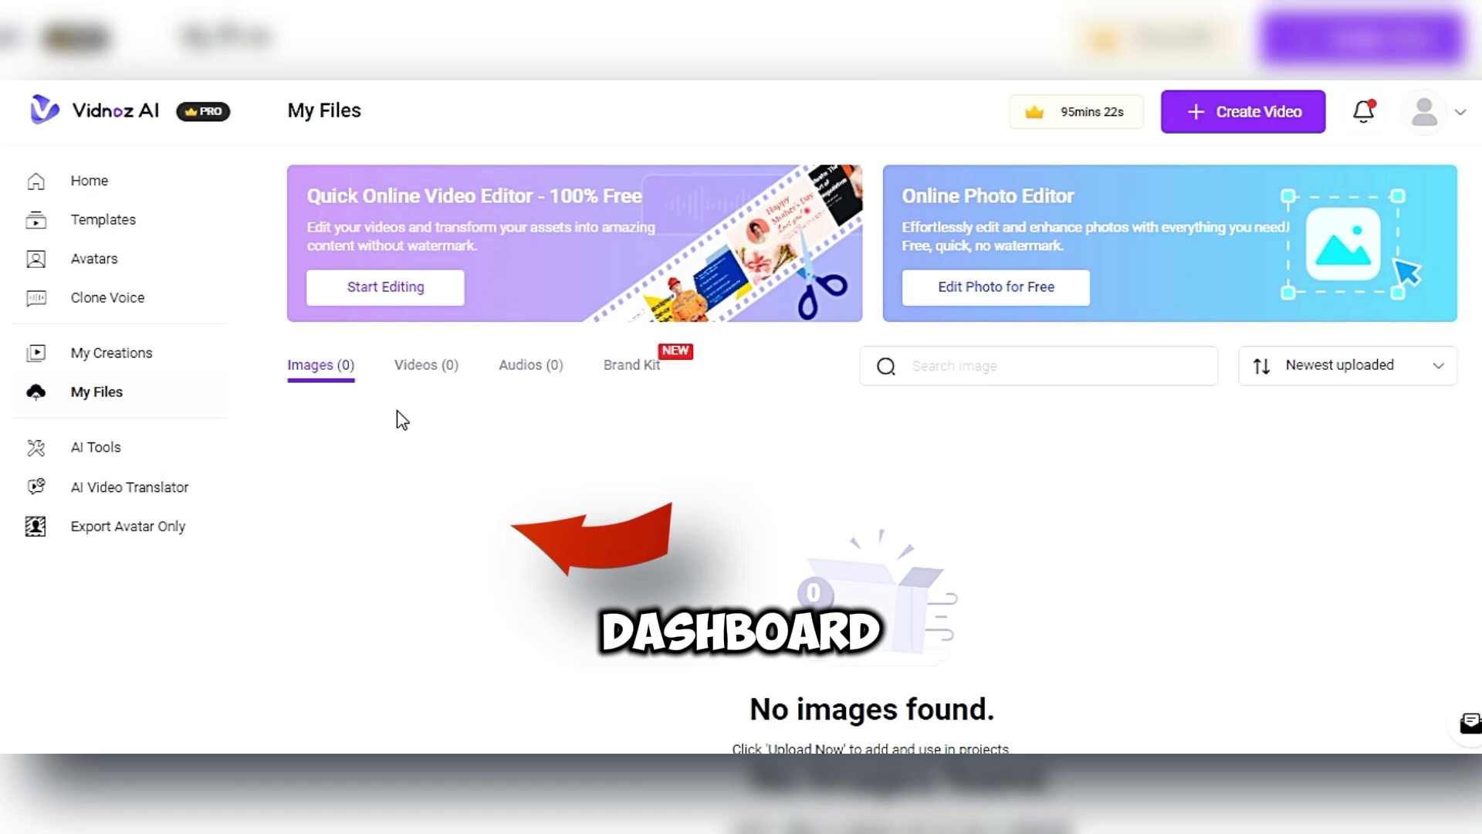
{"action": "left_click", "coordinate": [412, 370]}
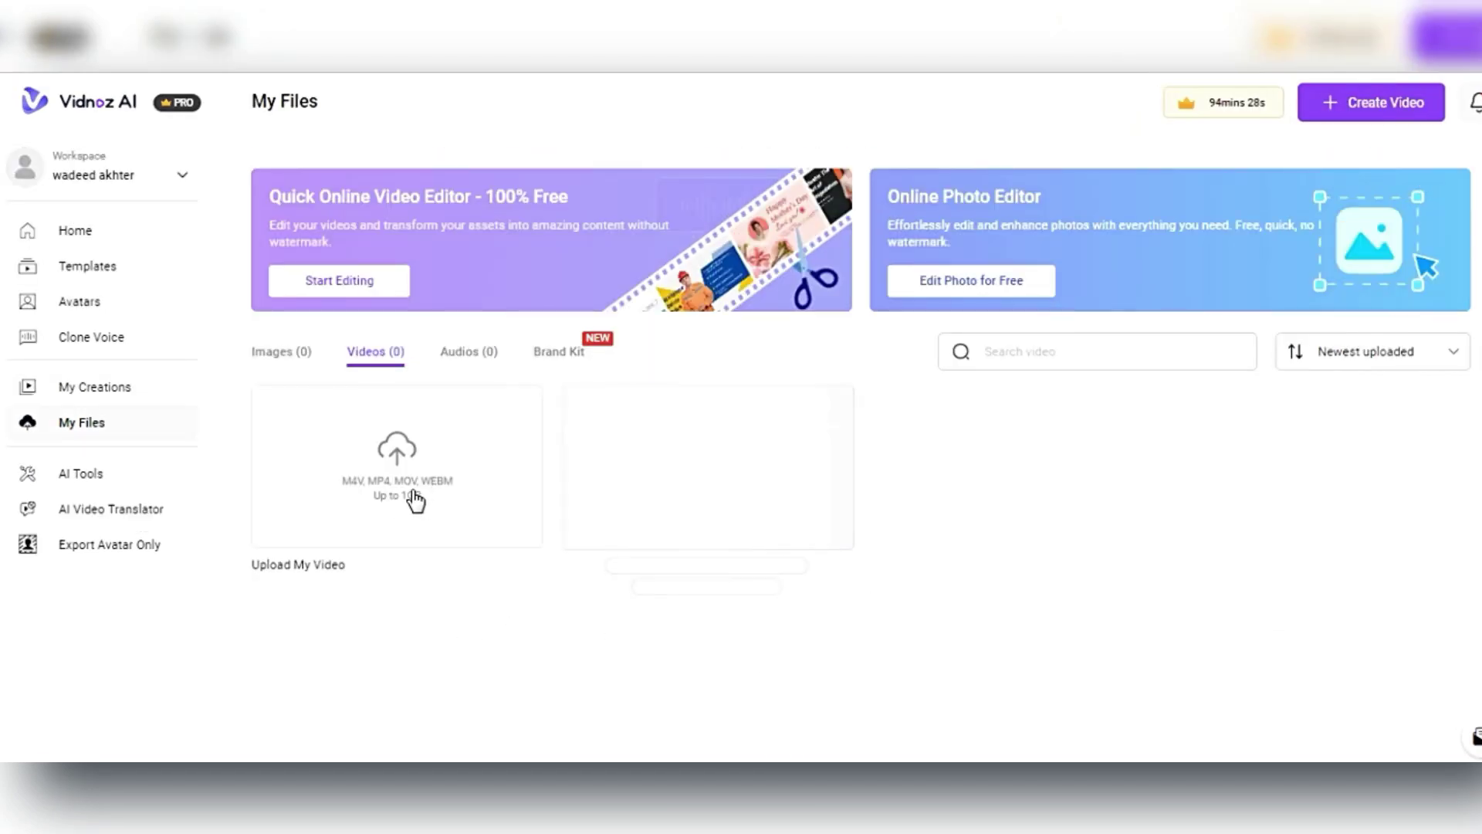
{"action": "left_click", "coordinate": [416, 500]}
{"action": "left_click", "coordinate": [502, 383]}
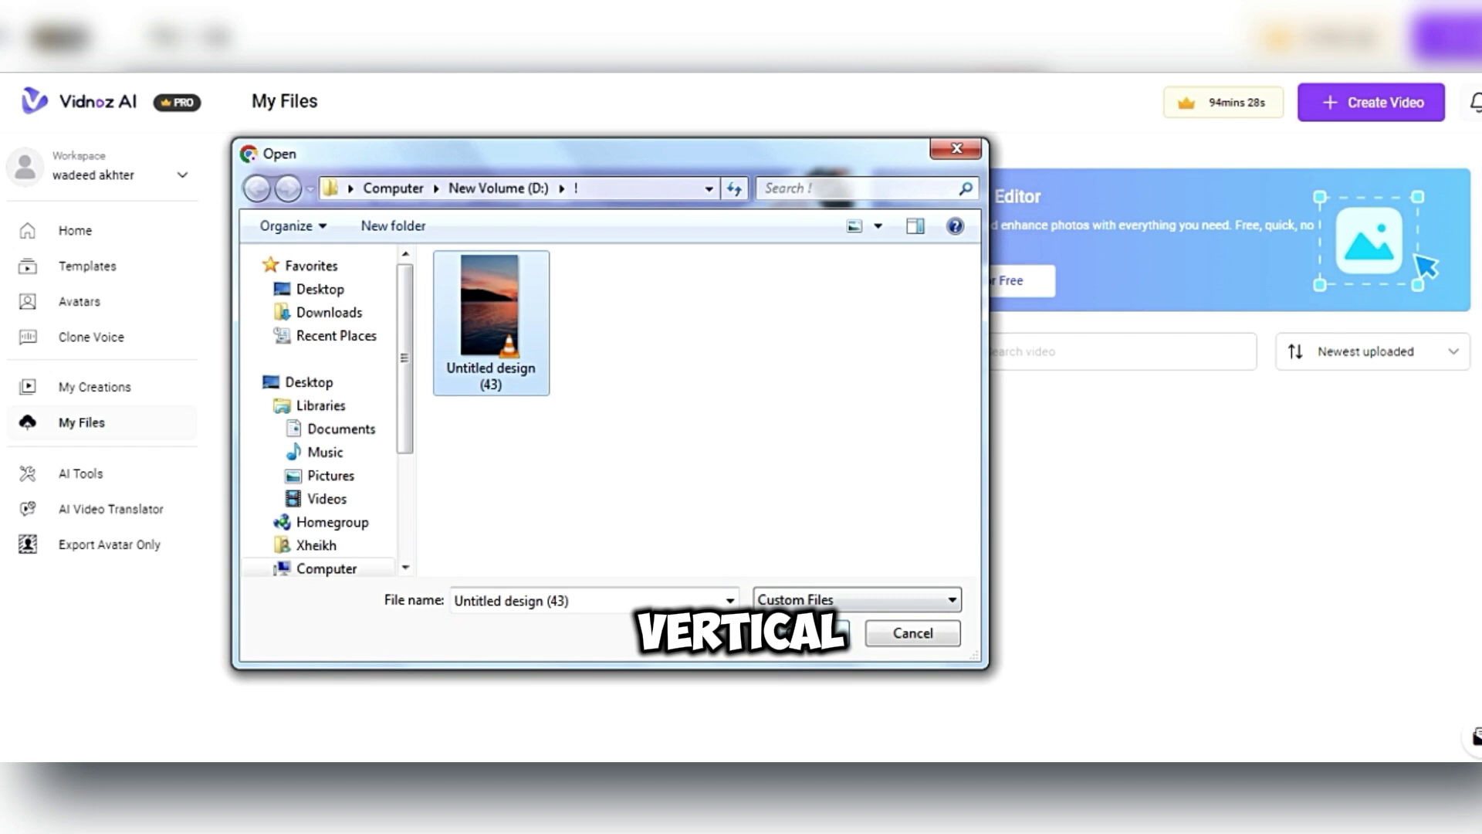
{"action": "left_click", "coordinate": [808, 637]}
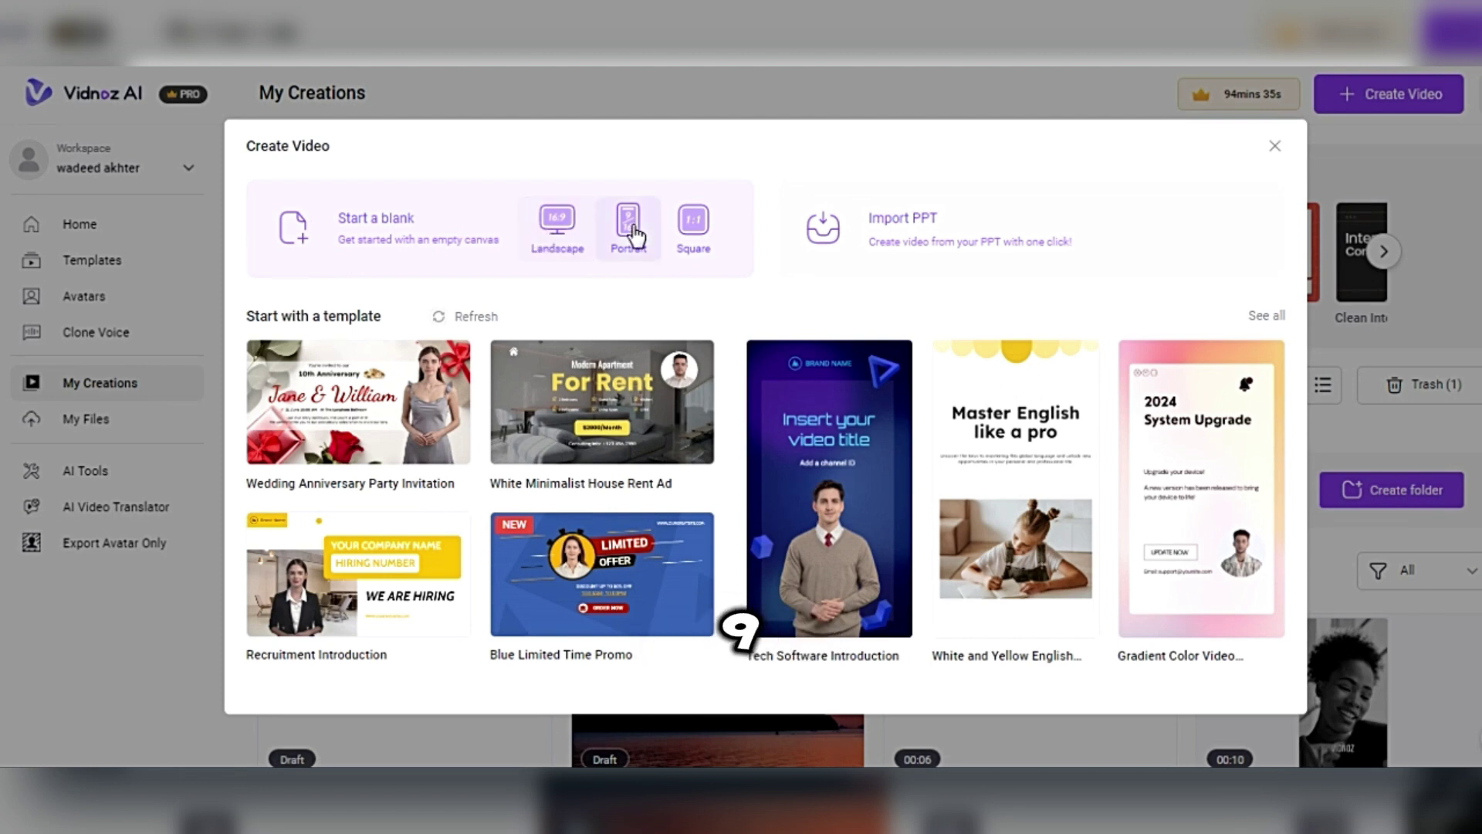
Start a blank video and add the sunset clip from My Videos.
{"action": "left_click", "coordinate": [631, 234]}
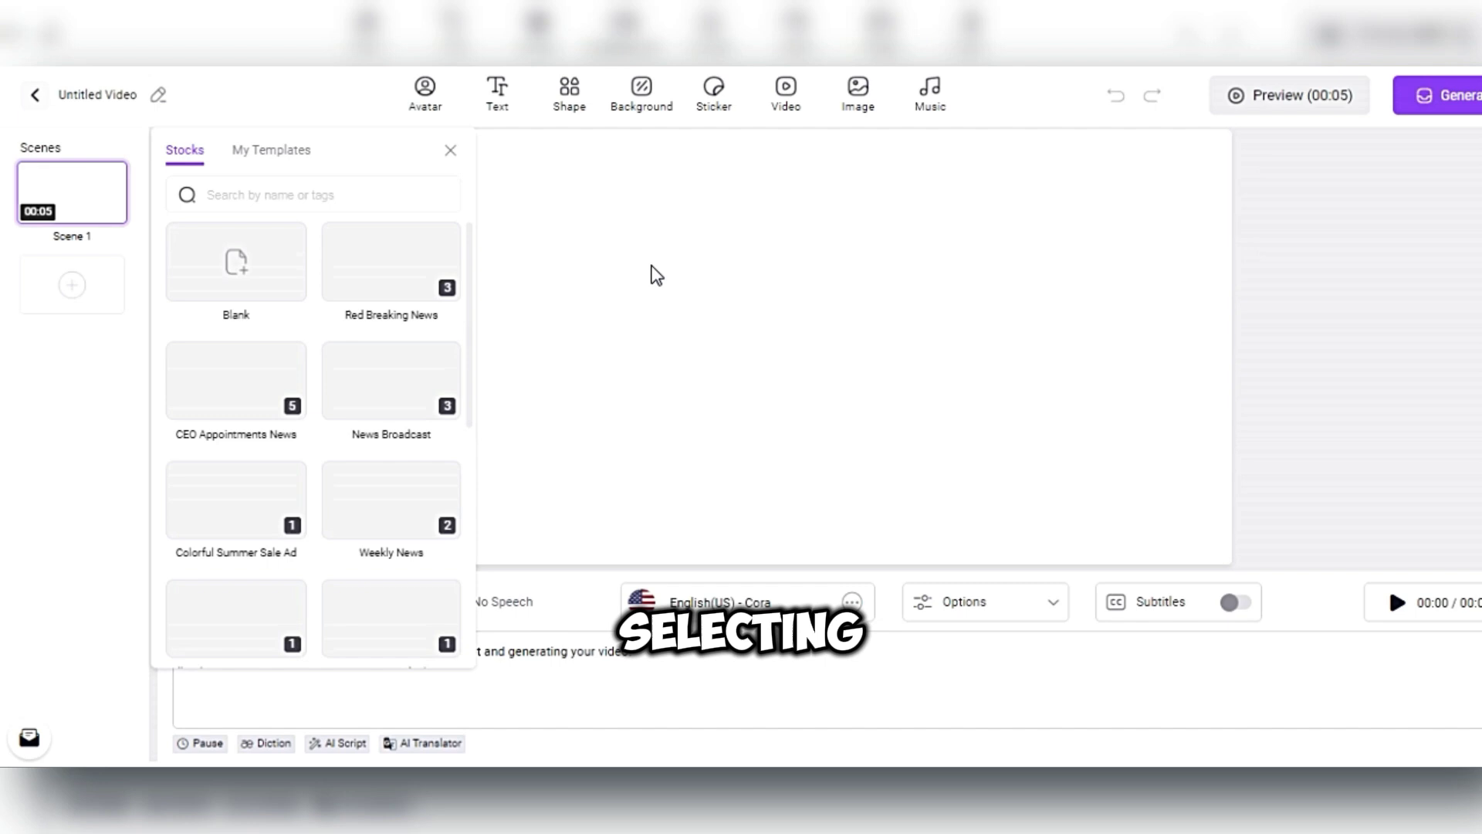
{"action": "left_click", "coordinate": [786, 92]}
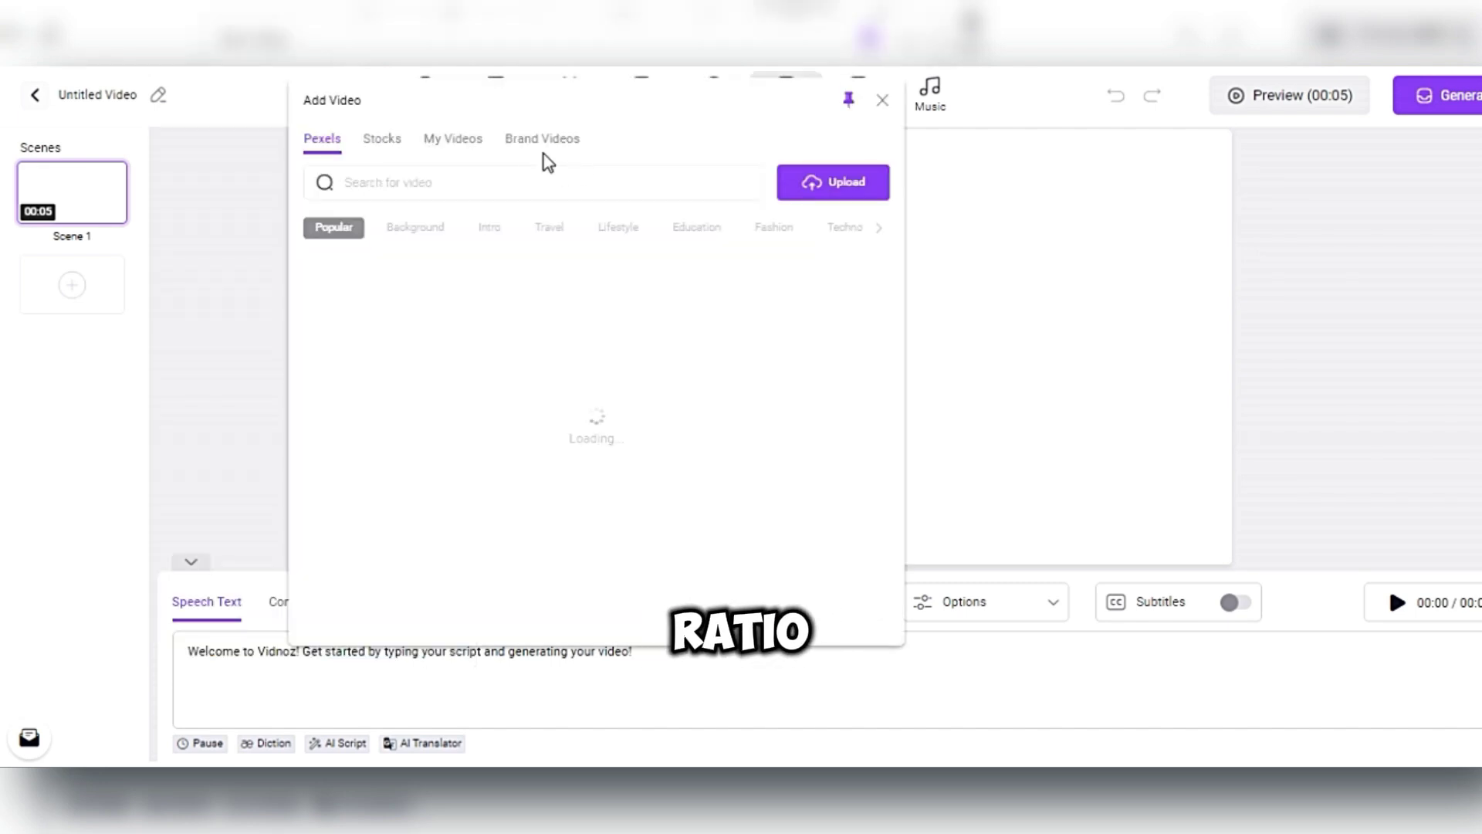
{"action": "left_click", "coordinate": [453, 138]}
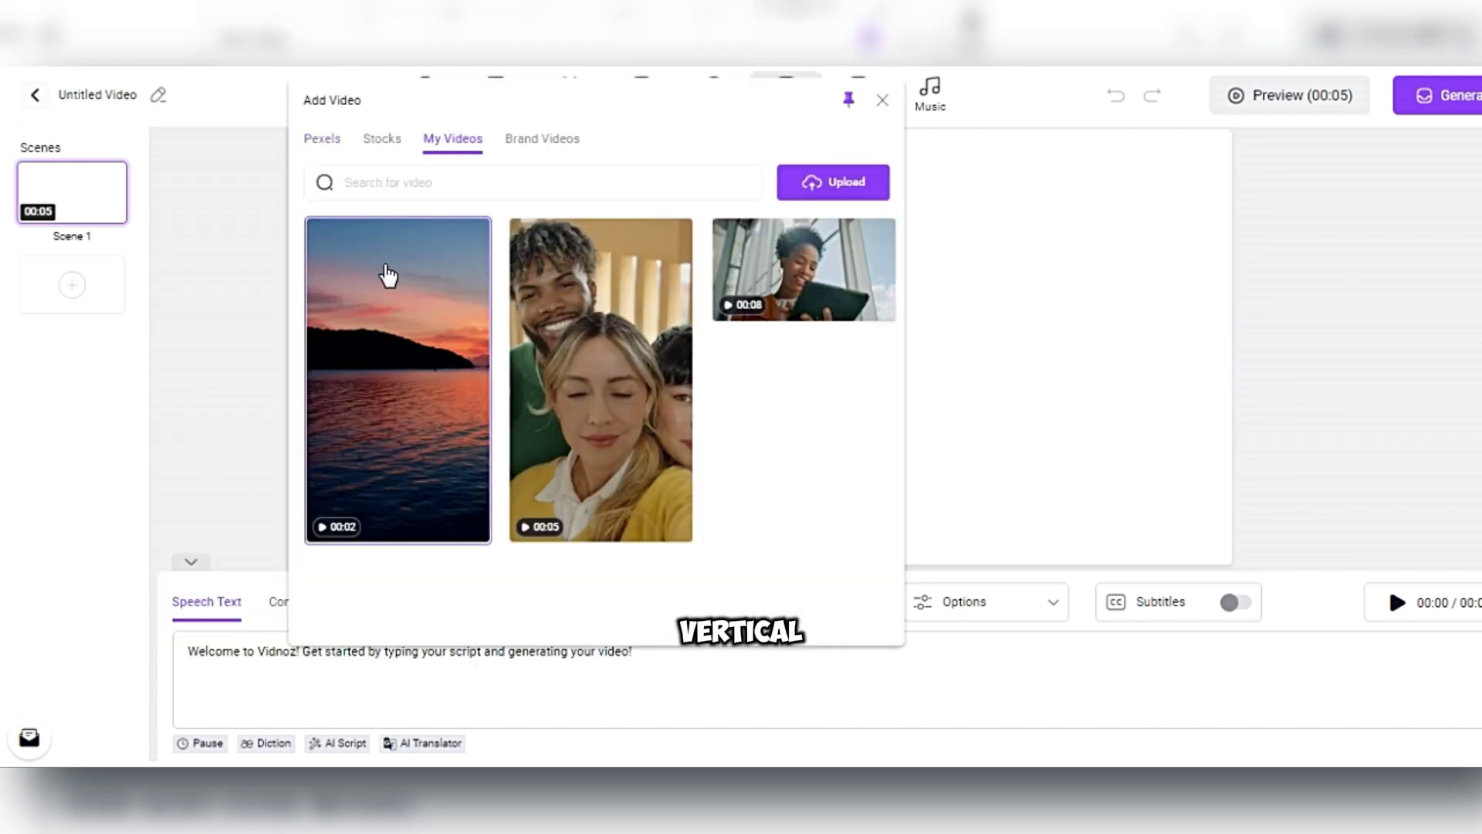
{"action": "left_click", "coordinate": [388, 275]}
Align the sunset clip to the page so it fills the canvas height, centred.
{"action": "left_click", "coordinate": [883, 99]}
{"action": "right_click", "coordinate": [769, 297]}
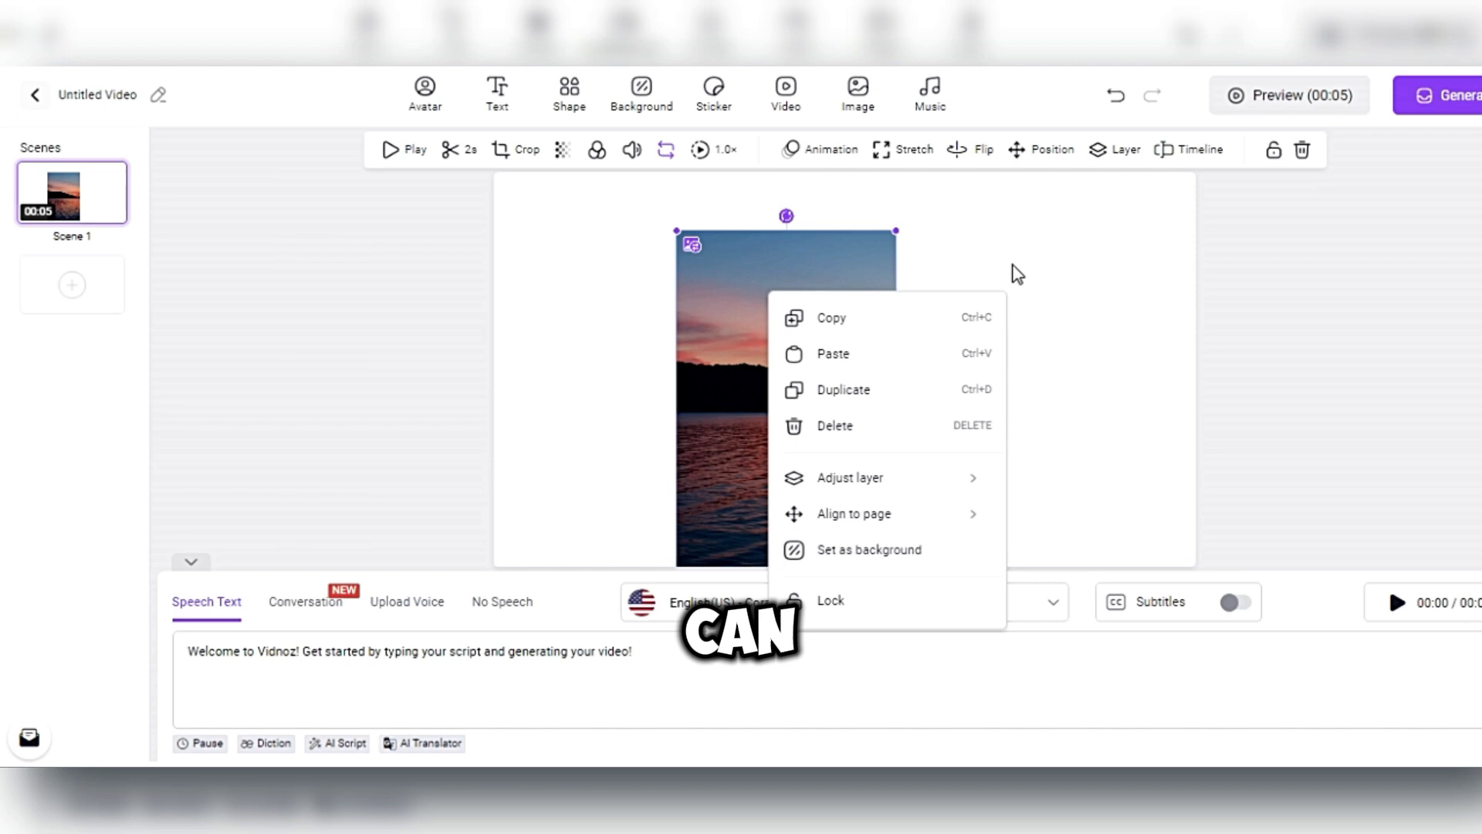
{"action": "left_click", "coordinate": [904, 148]}
{"action": "left_click", "coordinate": [930, 317]}
{"action": "left_click", "coordinate": [887, 291]}
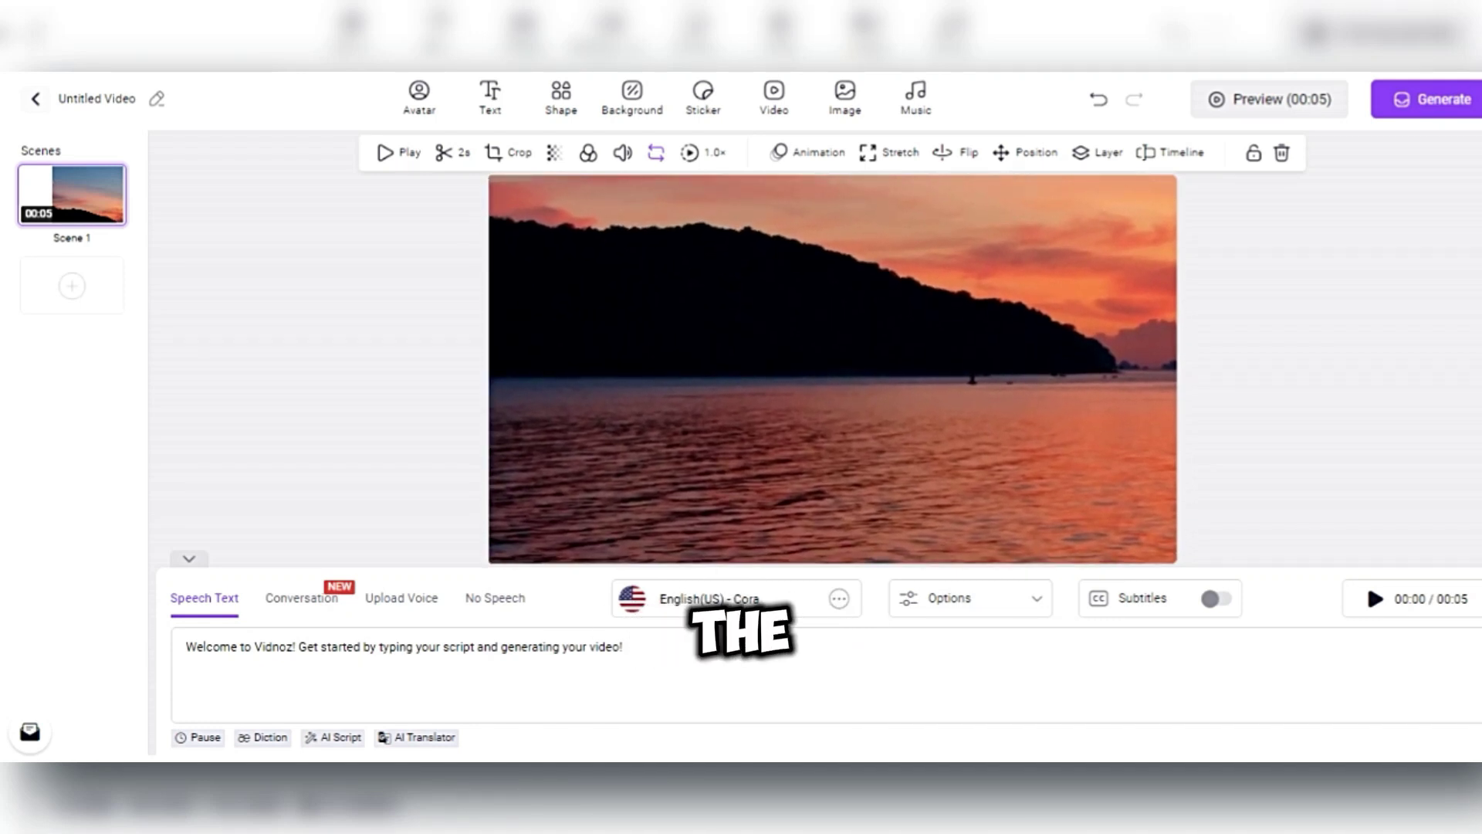
Stretch the sunset clip across the 16:9 canvas and preview its playback.
{"action": "left_click_drag", "start_coordinate": [679, 321], "coordinate": [704, 398]}
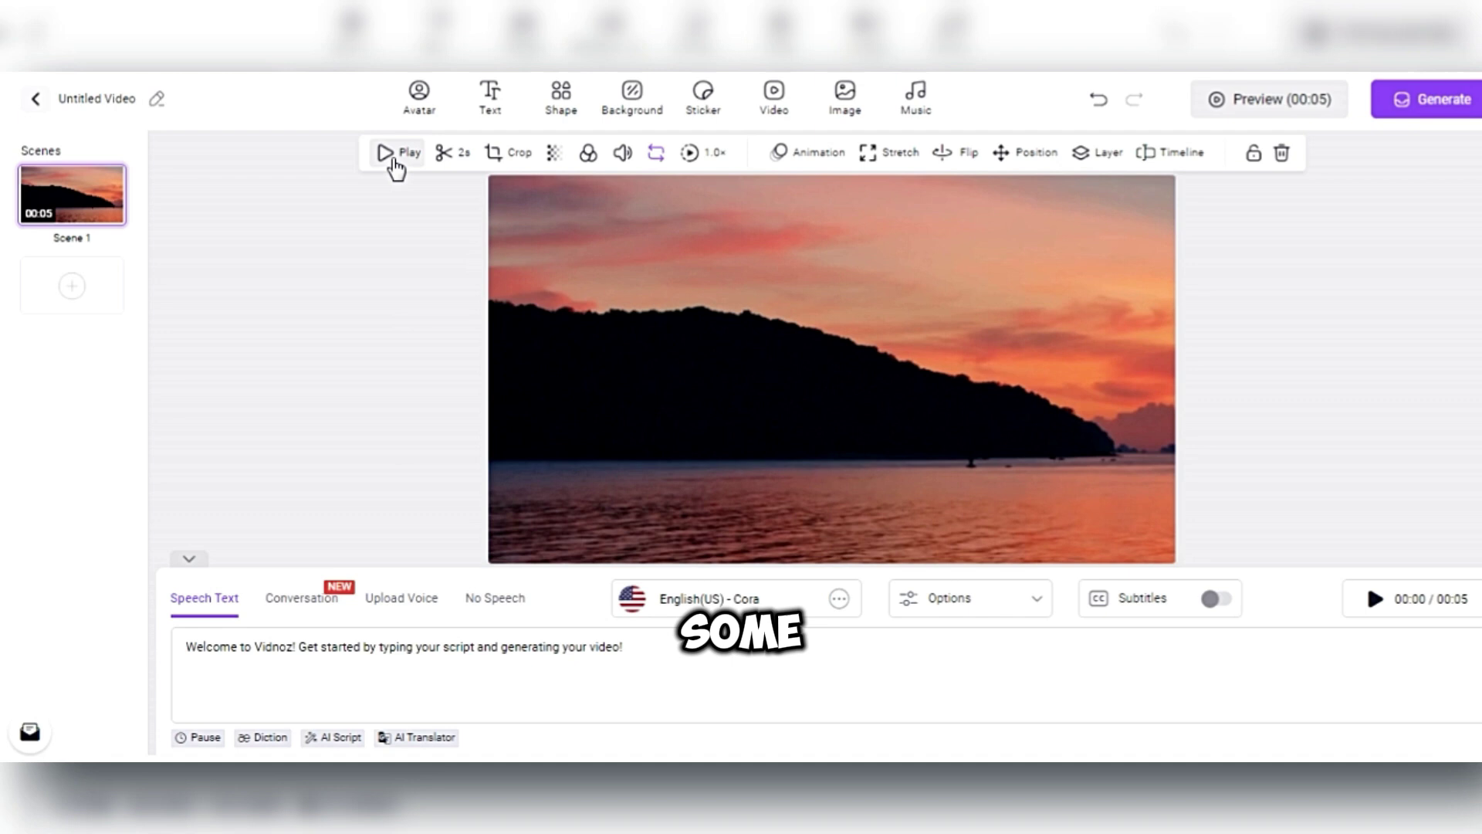
{"action": "left_click", "coordinate": [392, 165]}
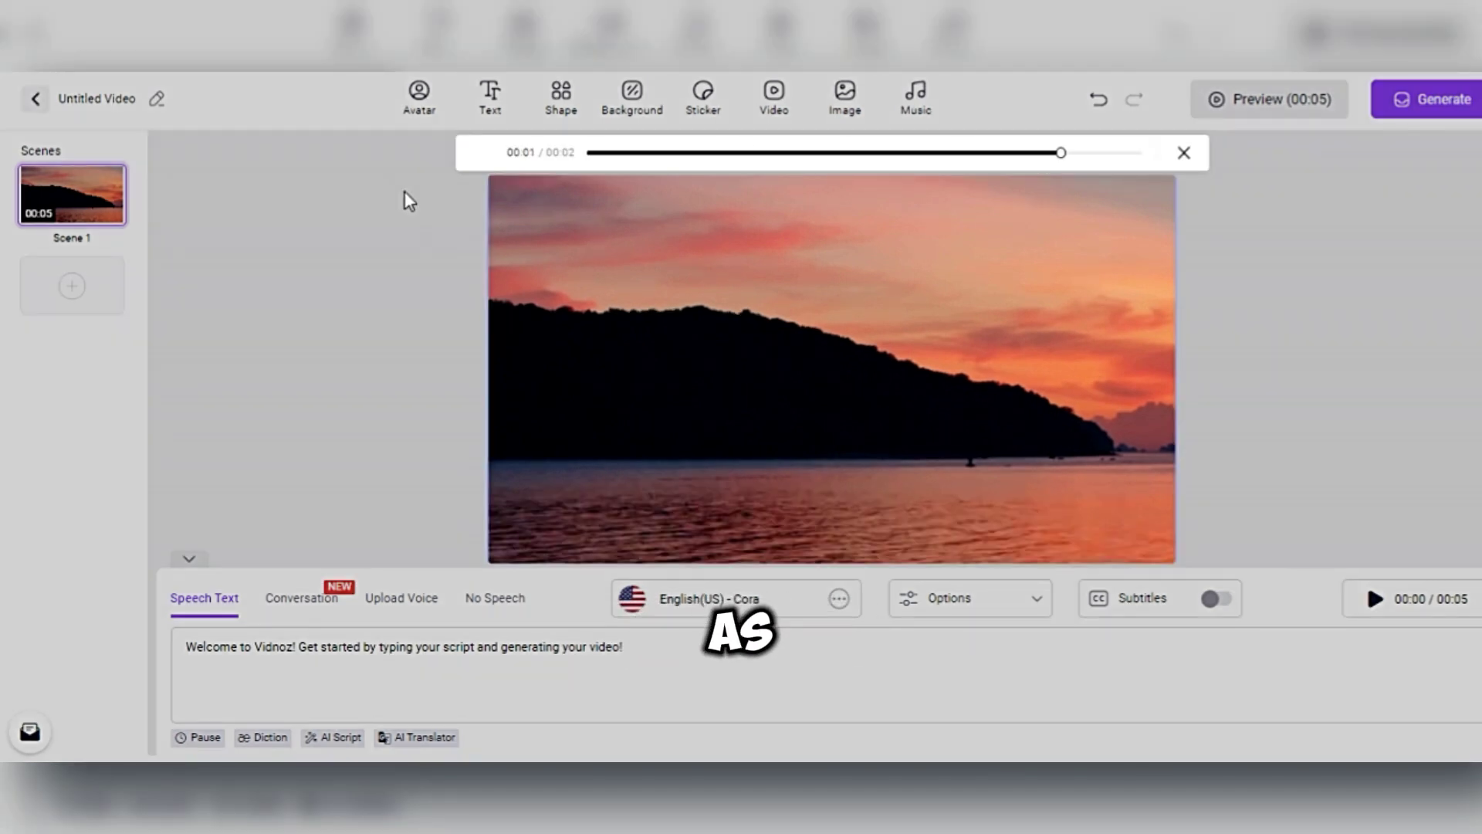
{"action": "left_click", "coordinate": [1184, 152]}
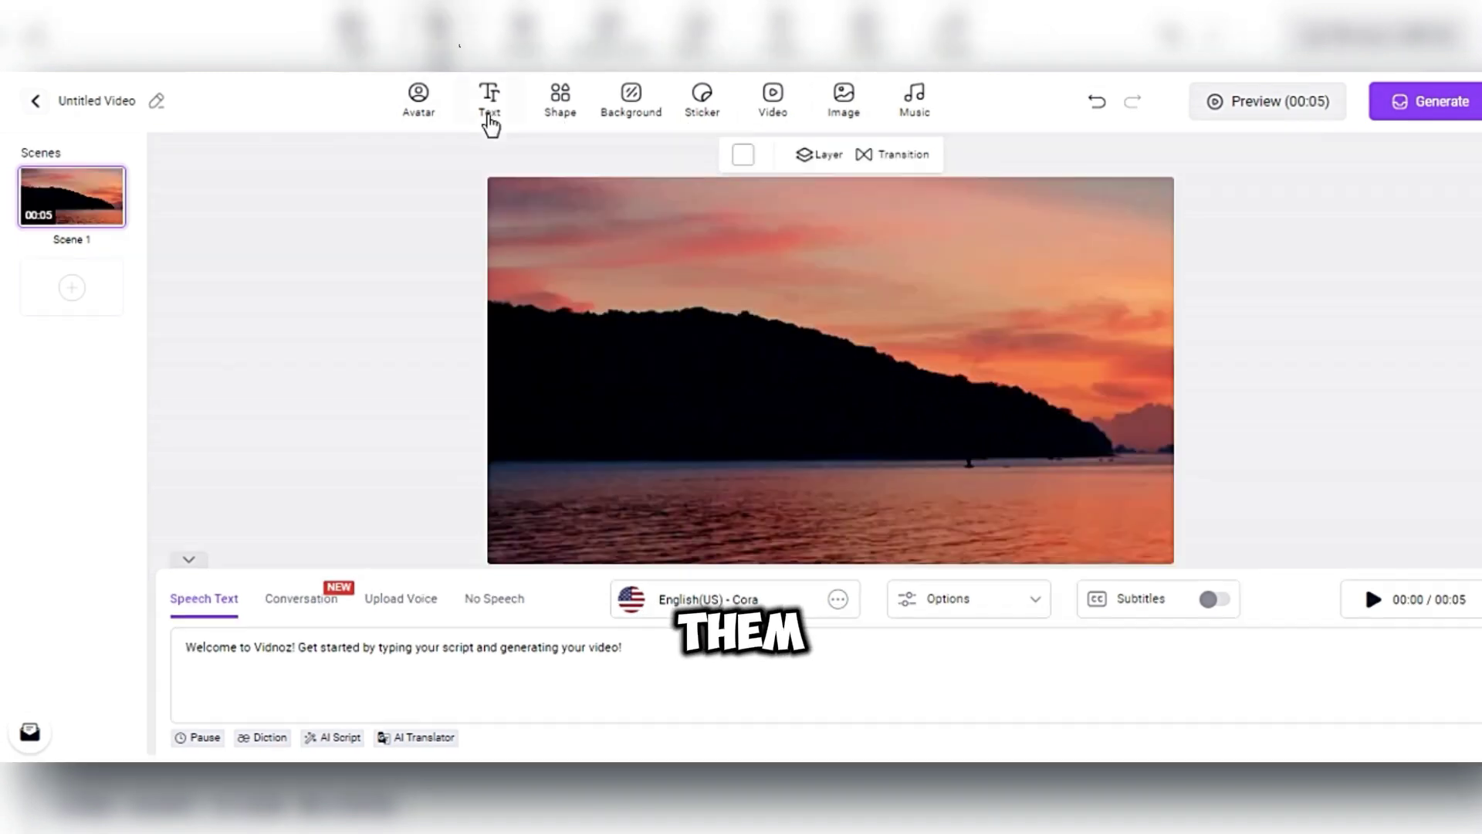
Add a styled 'Vidnoz' text element and move it down onto the water.
{"action": "left_click", "coordinate": [491, 116]}
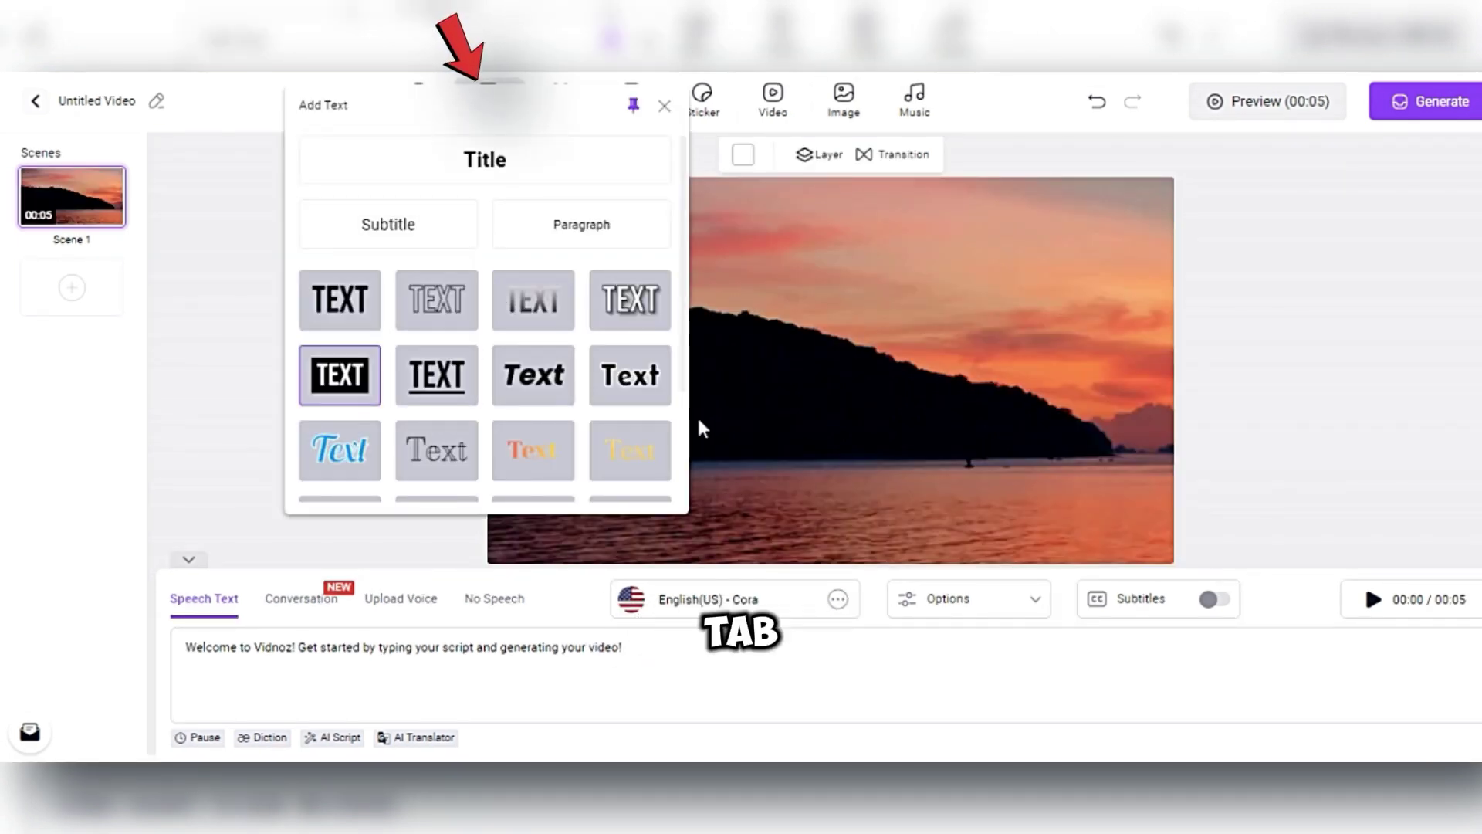
{"action": "left_click", "coordinate": [339, 374]}
{"action": "left_click", "coordinate": [663, 105]}
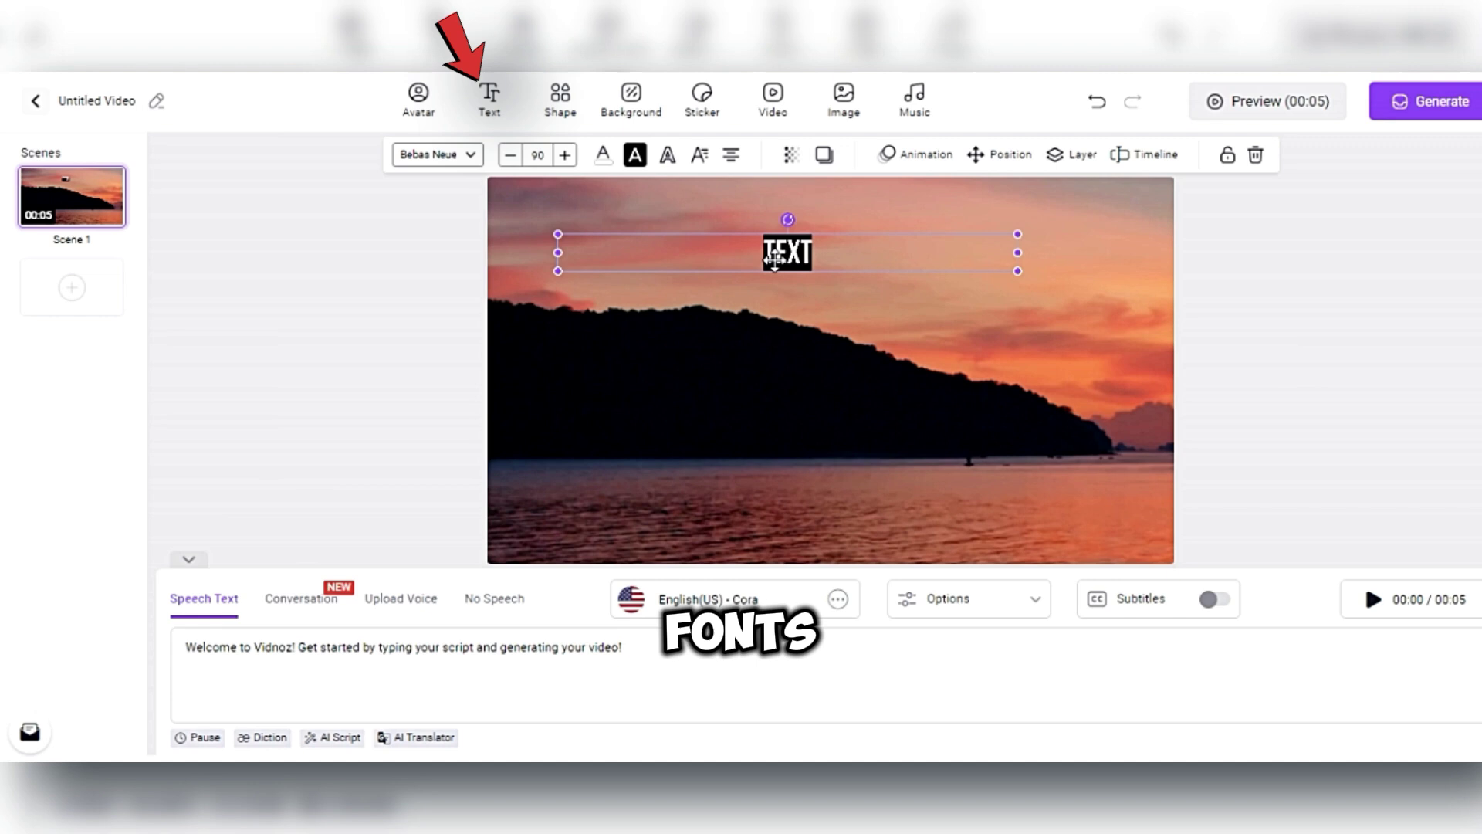
{"action": "left_click_drag", "start_coordinate": [768, 251], "coordinate": [845, 504]}
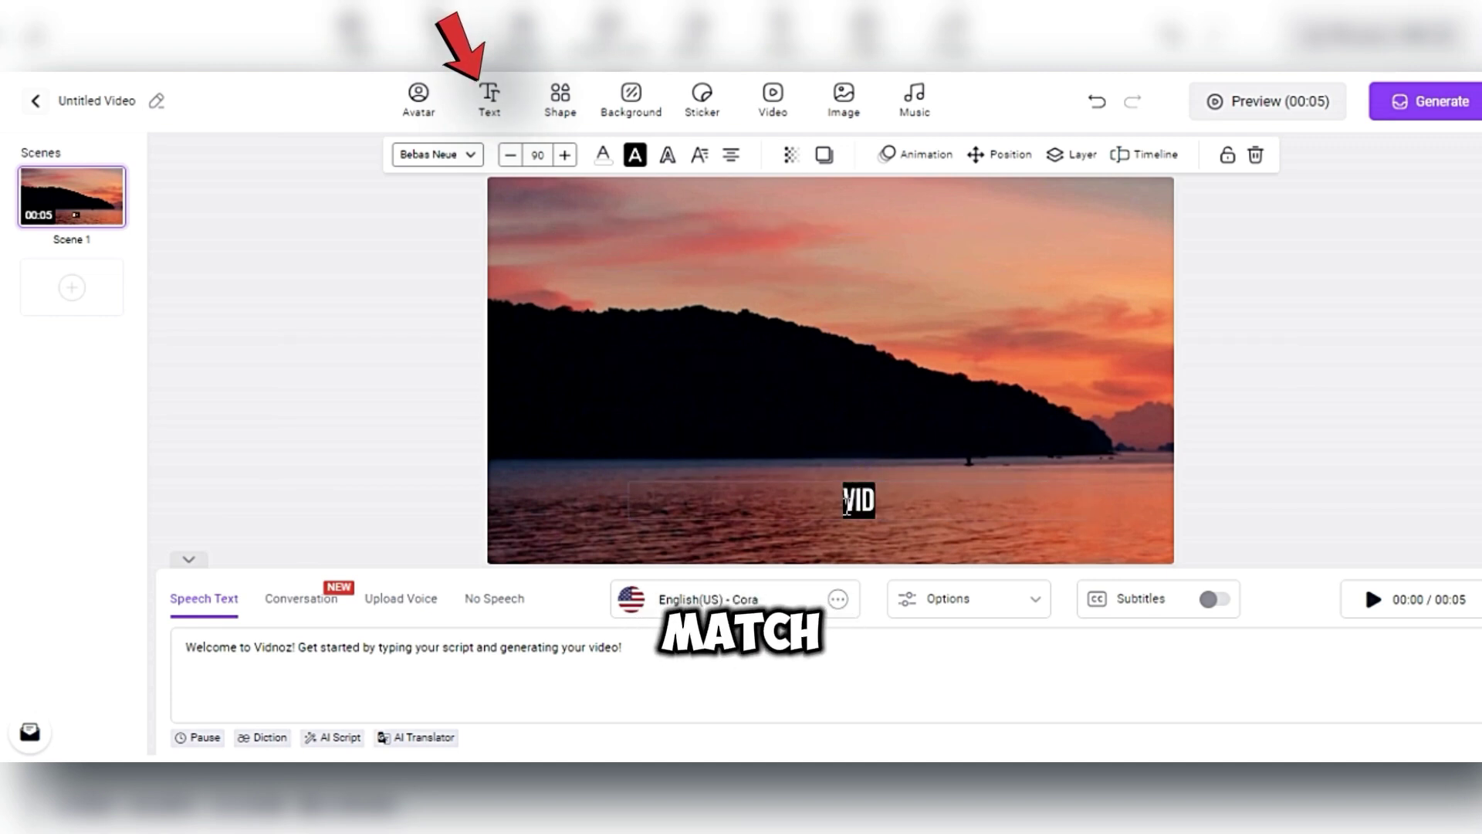
Change the Vidnoz text's font and centre it over the water.
{"action": "left_click", "coordinate": [438, 154]}
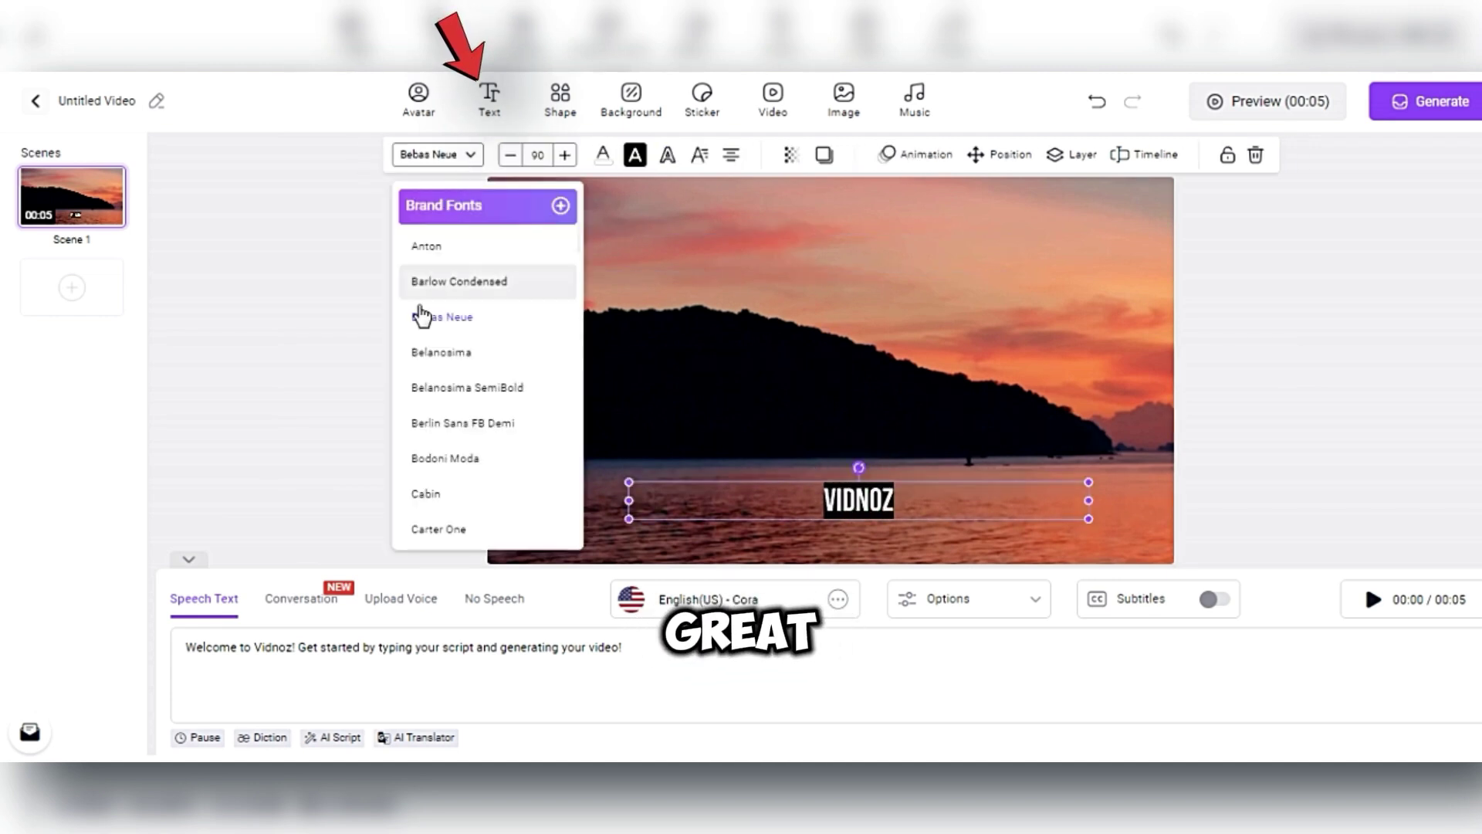
{"action": "left_click", "coordinate": [762, 391]}
{"action": "left_click", "coordinate": [793, 486]}
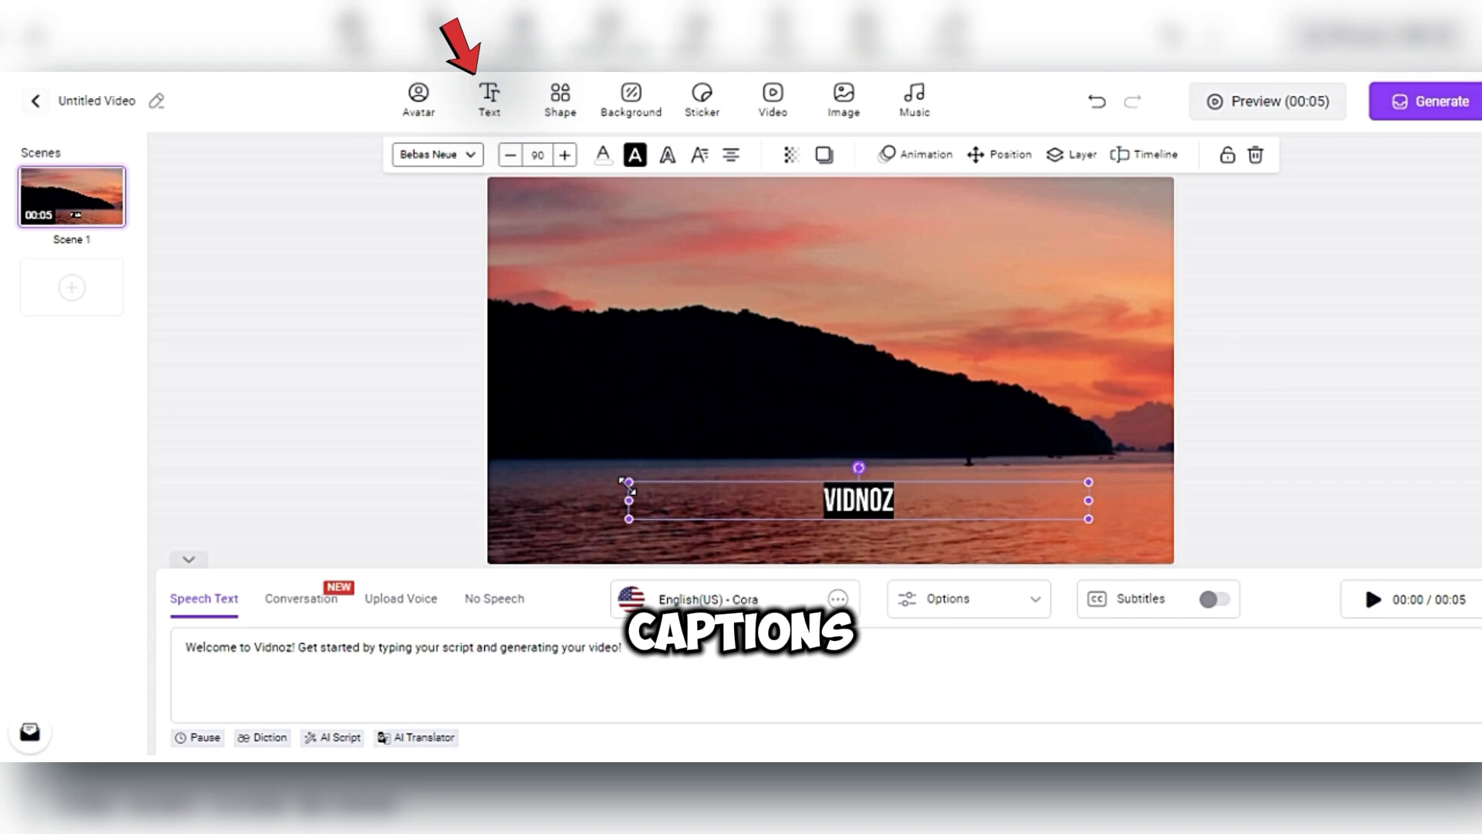
{"action": "left_click_drag", "start_coordinate": [815, 519], "coordinate": [788, 520]}
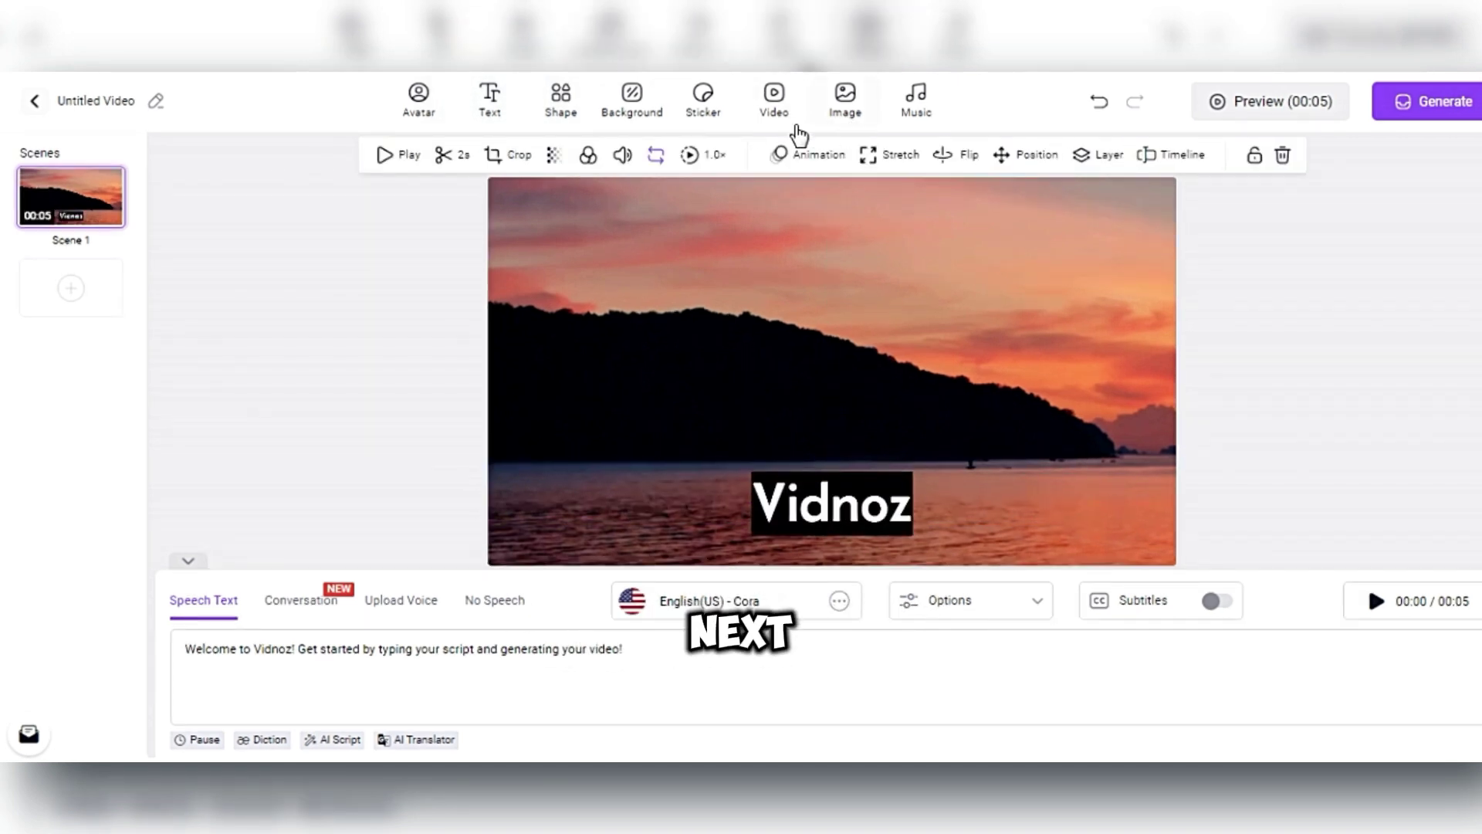
Try the Nature and Memory filters on the sunset video.
{"action": "left_click", "coordinate": [588, 159]}
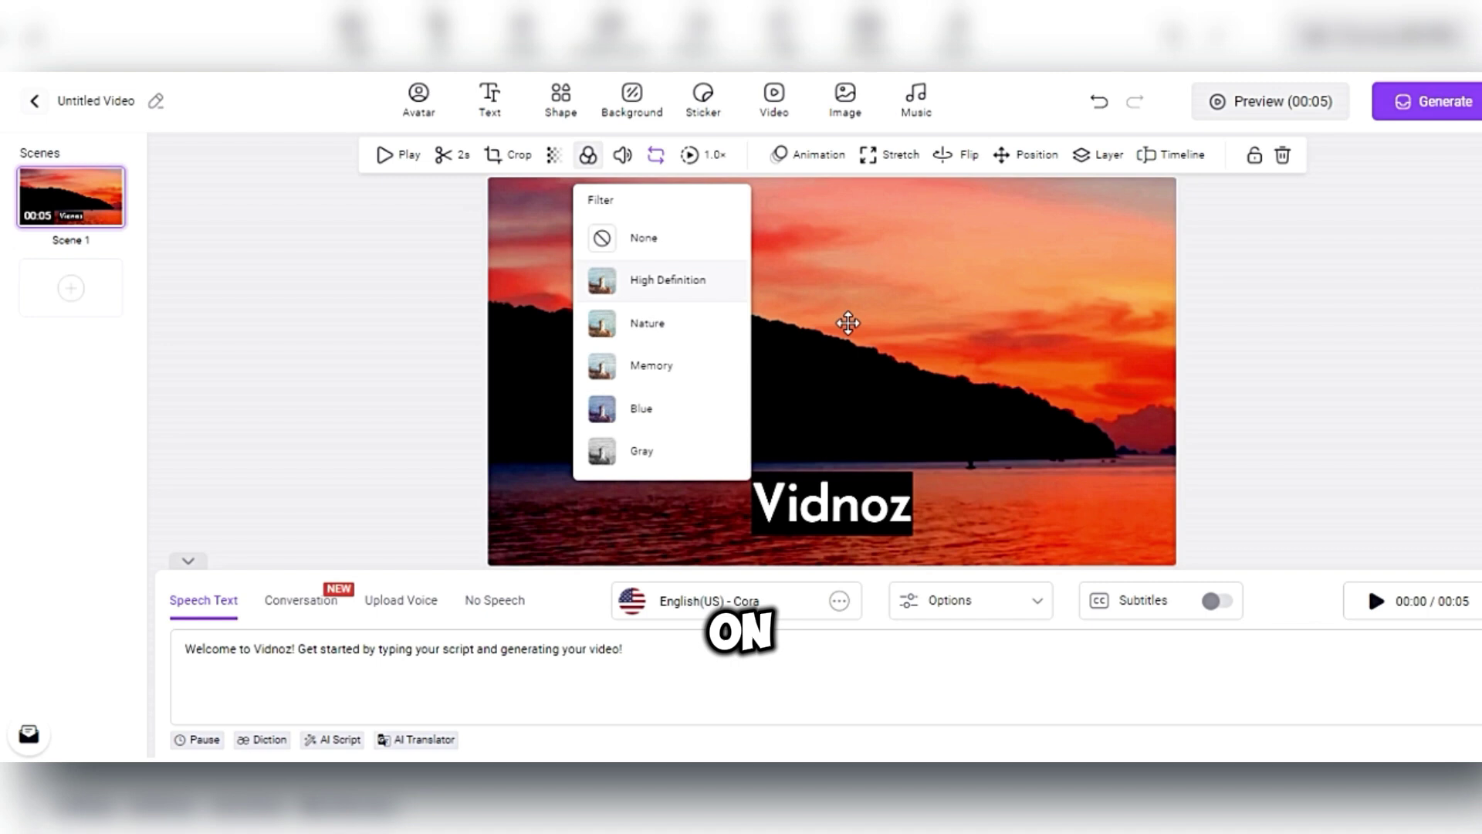
{"action": "left_click", "coordinate": [589, 155]}
{"action": "left_click", "coordinate": [636, 326]}
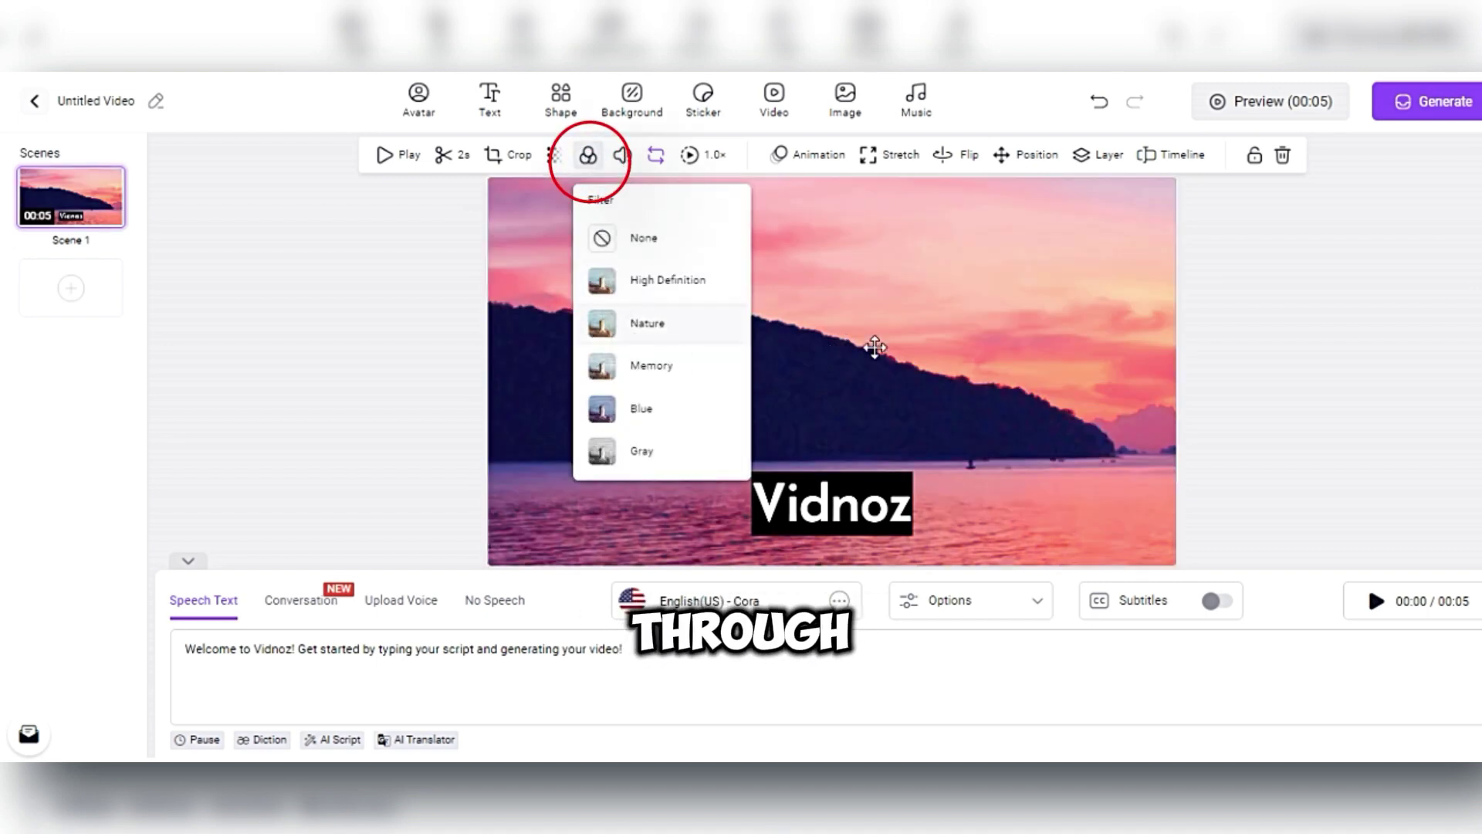
{"action": "left_click", "coordinate": [609, 164]}
{"action": "left_click", "coordinate": [588, 171]}
{"action": "left_click", "coordinate": [638, 364]}
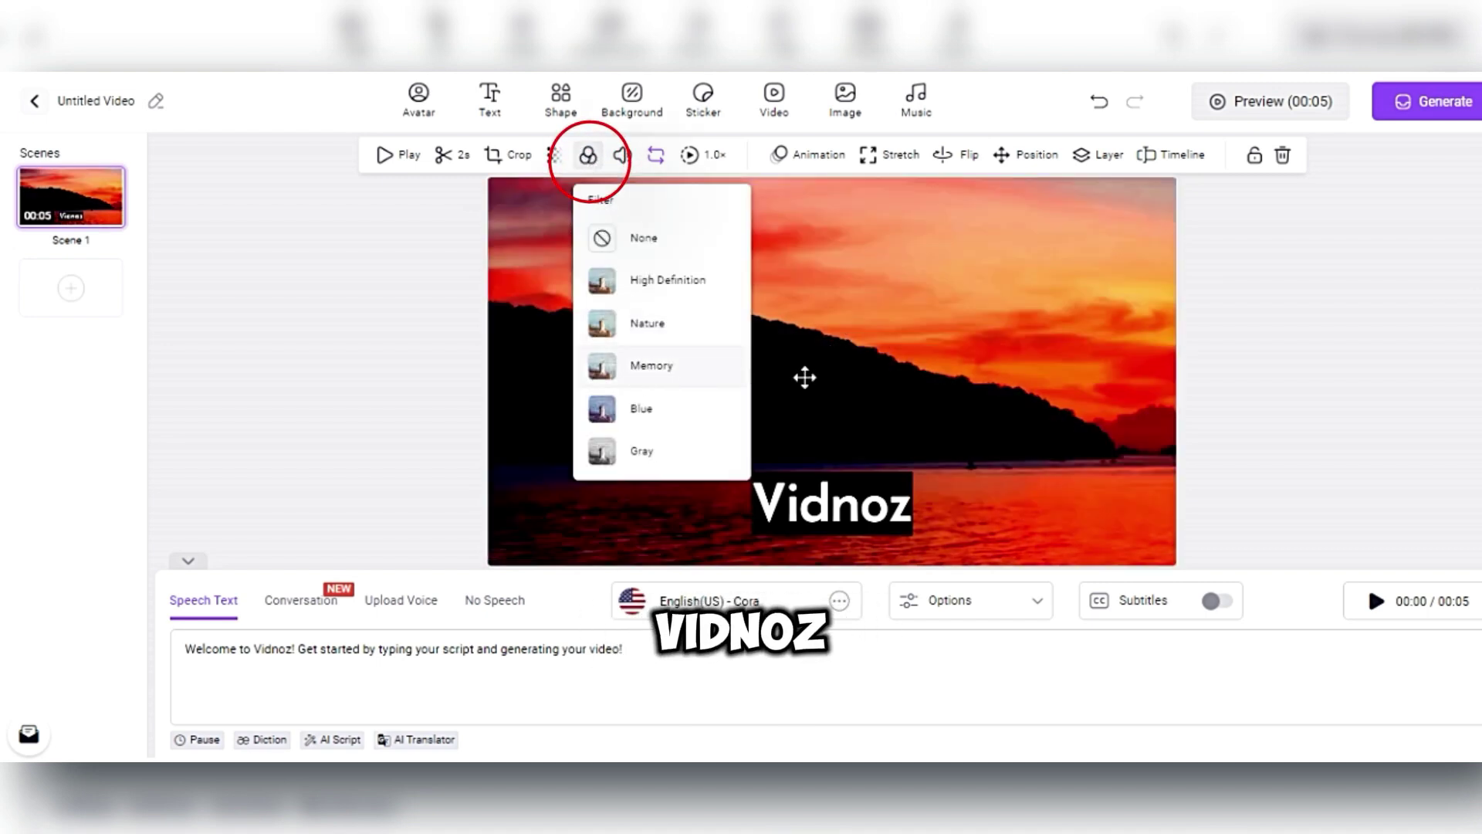
{"action": "left_click", "coordinate": [560, 168]}
Try the Gray filter, then apply a colourful filter with deep orange and red tones.
{"action": "left_click", "coordinate": [586, 170]}
{"action": "left_click", "coordinate": [635, 450]}
{"action": "left_click", "coordinate": [900, 398]}
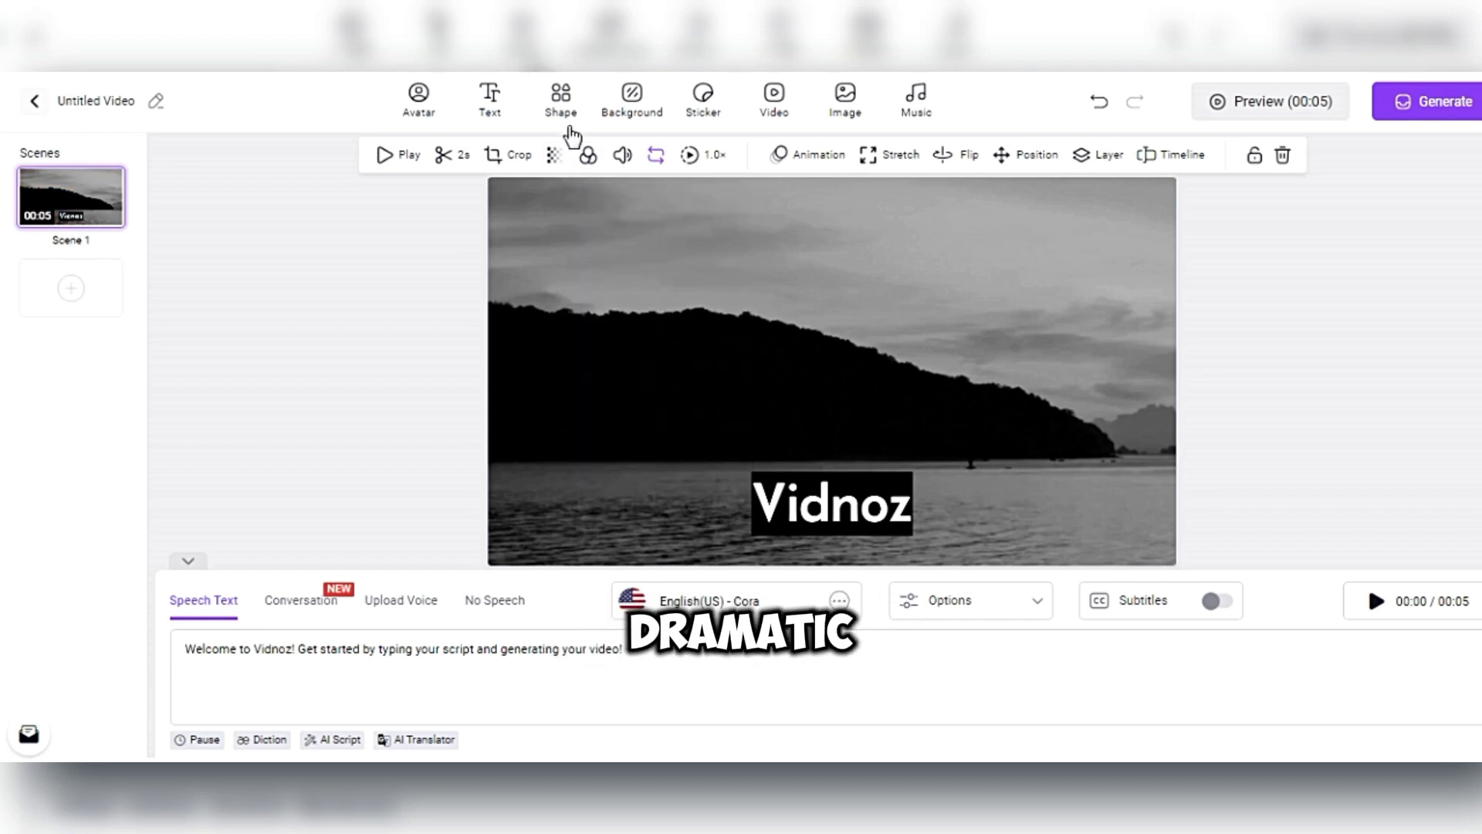
{"action": "left_click", "coordinate": [590, 165]}
{"action": "left_click", "coordinate": [637, 283]}
{"action": "left_click", "coordinate": [1251, 358]}
{"action": "left_click", "coordinate": [931, 323]}
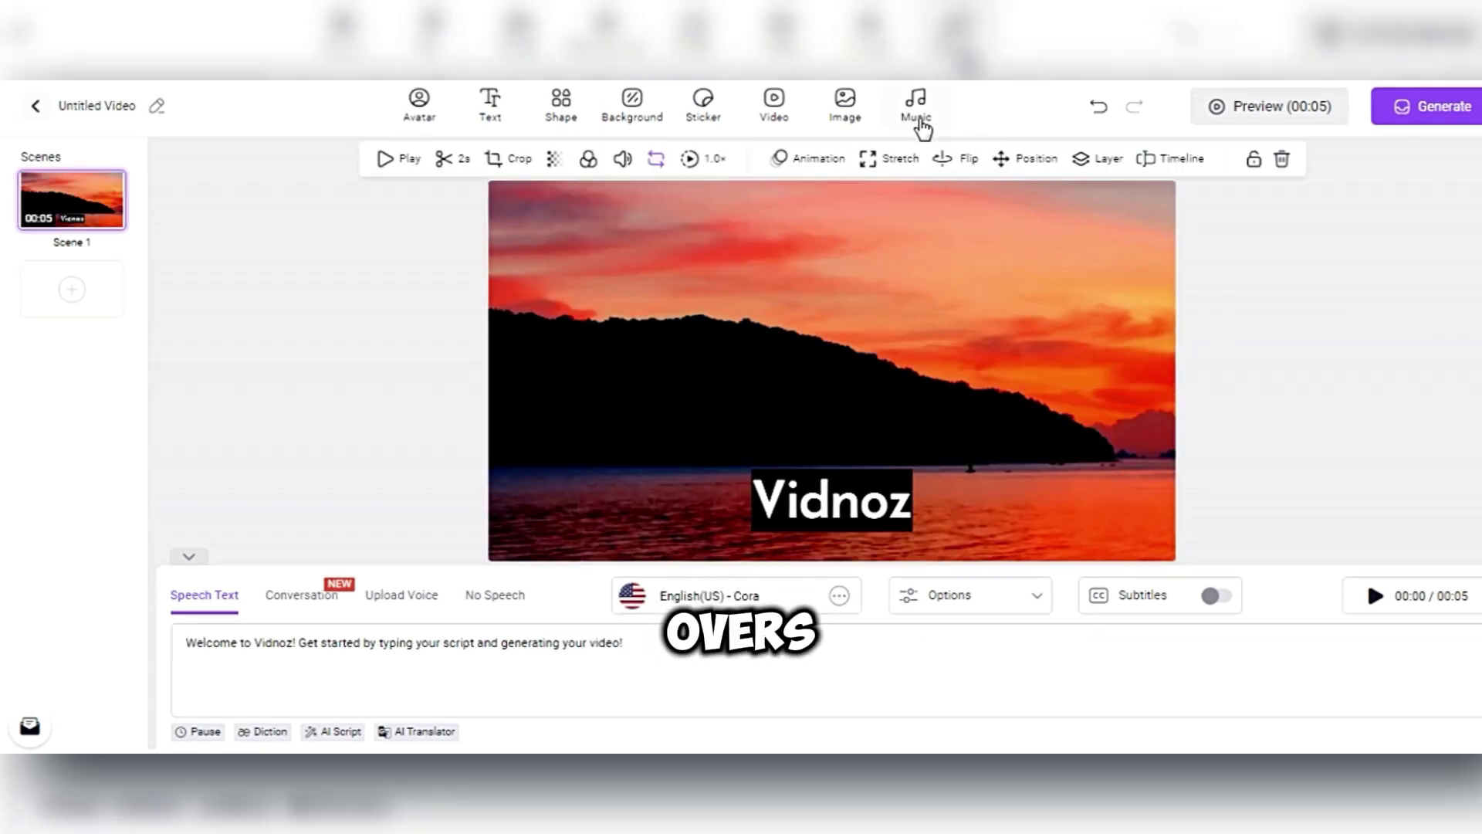
Pick a stock background music track and flip the video horizontally.
{"action": "left_click", "coordinate": [924, 128]}
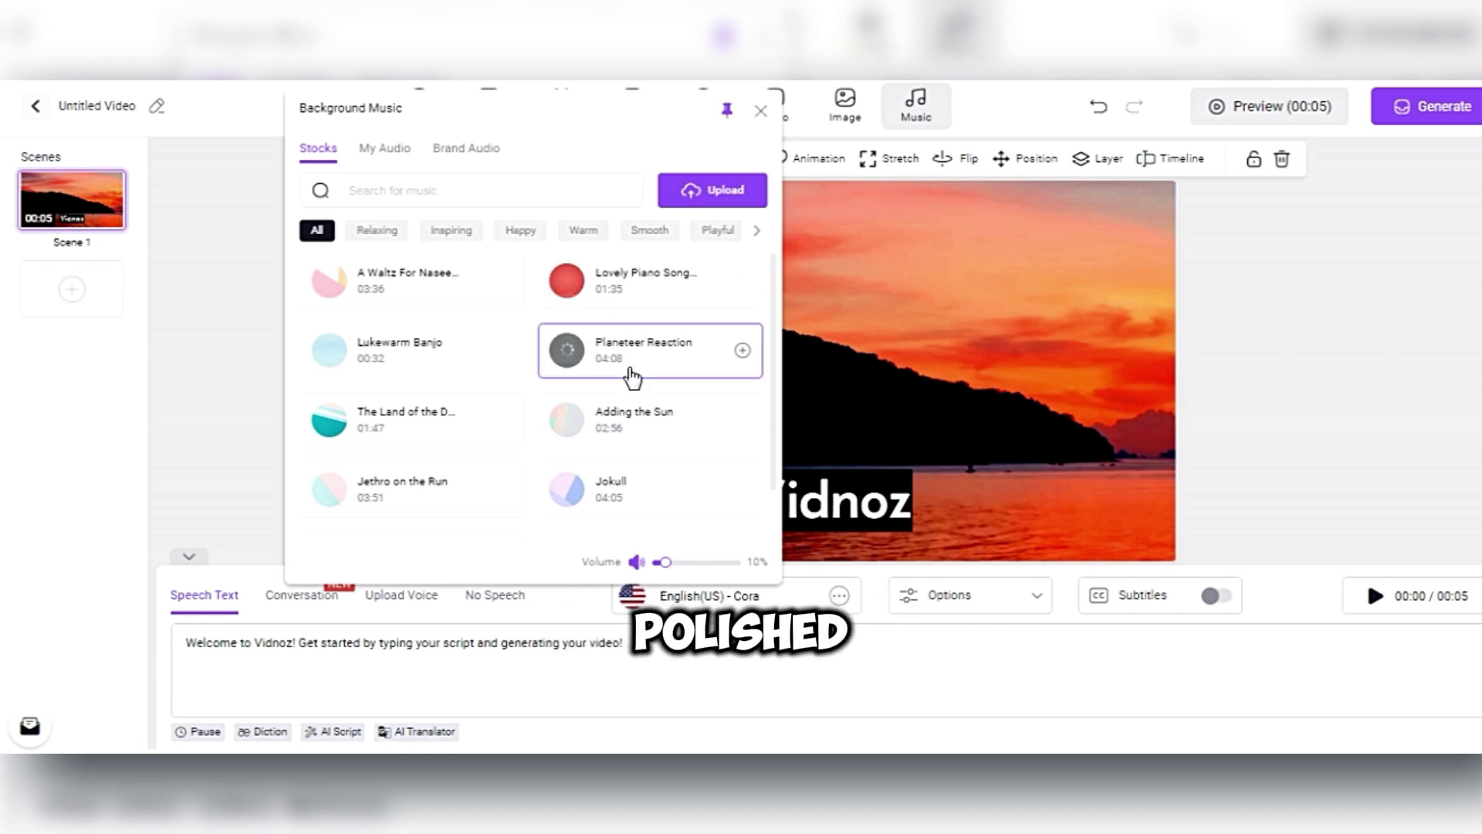
{"action": "left_click", "coordinate": [843, 315]}
{"action": "left_click", "coordinate": [940, 162]}
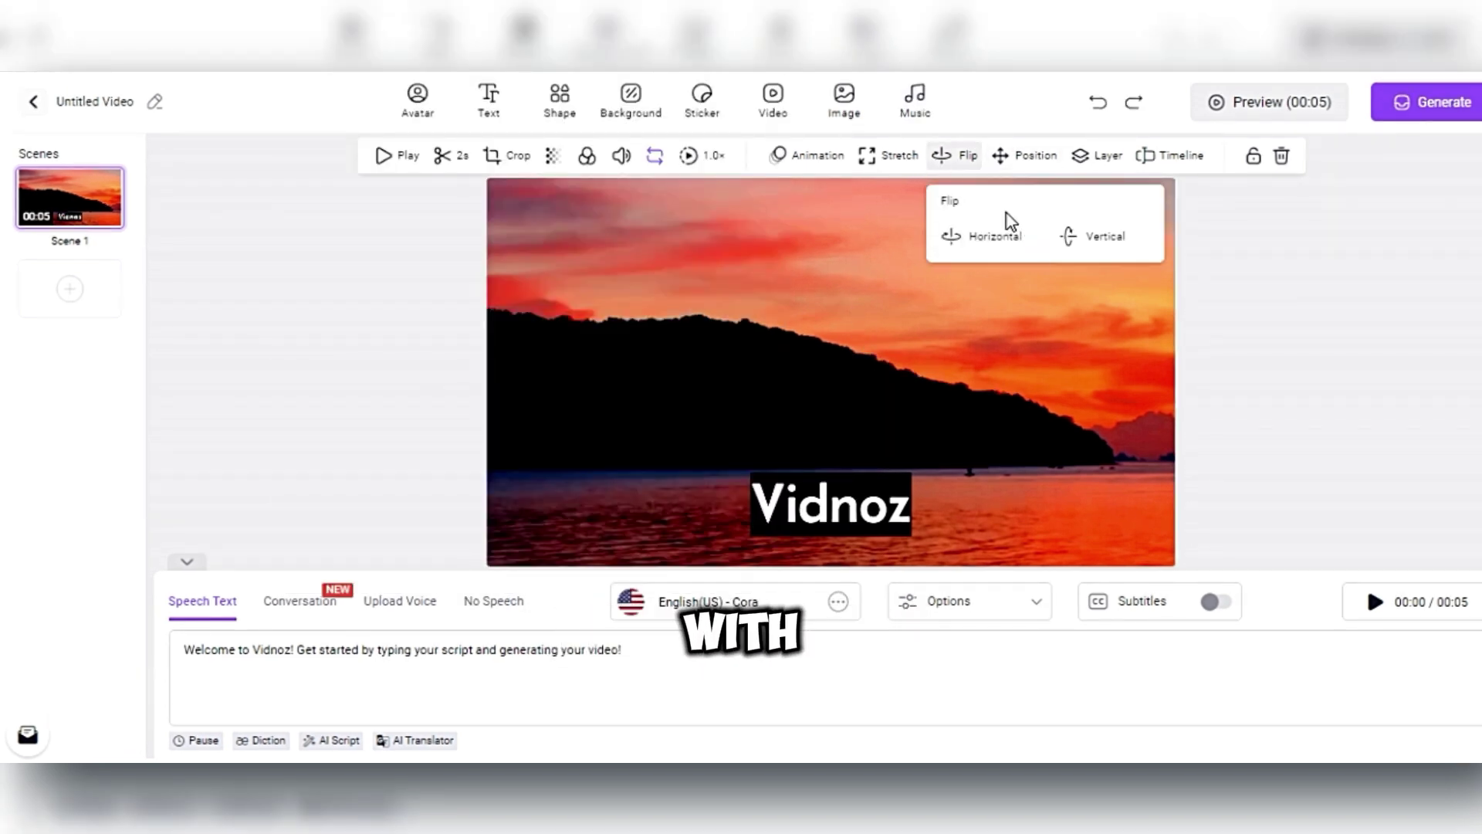
{"action": "left_click", "coordinate": [999, 243]}
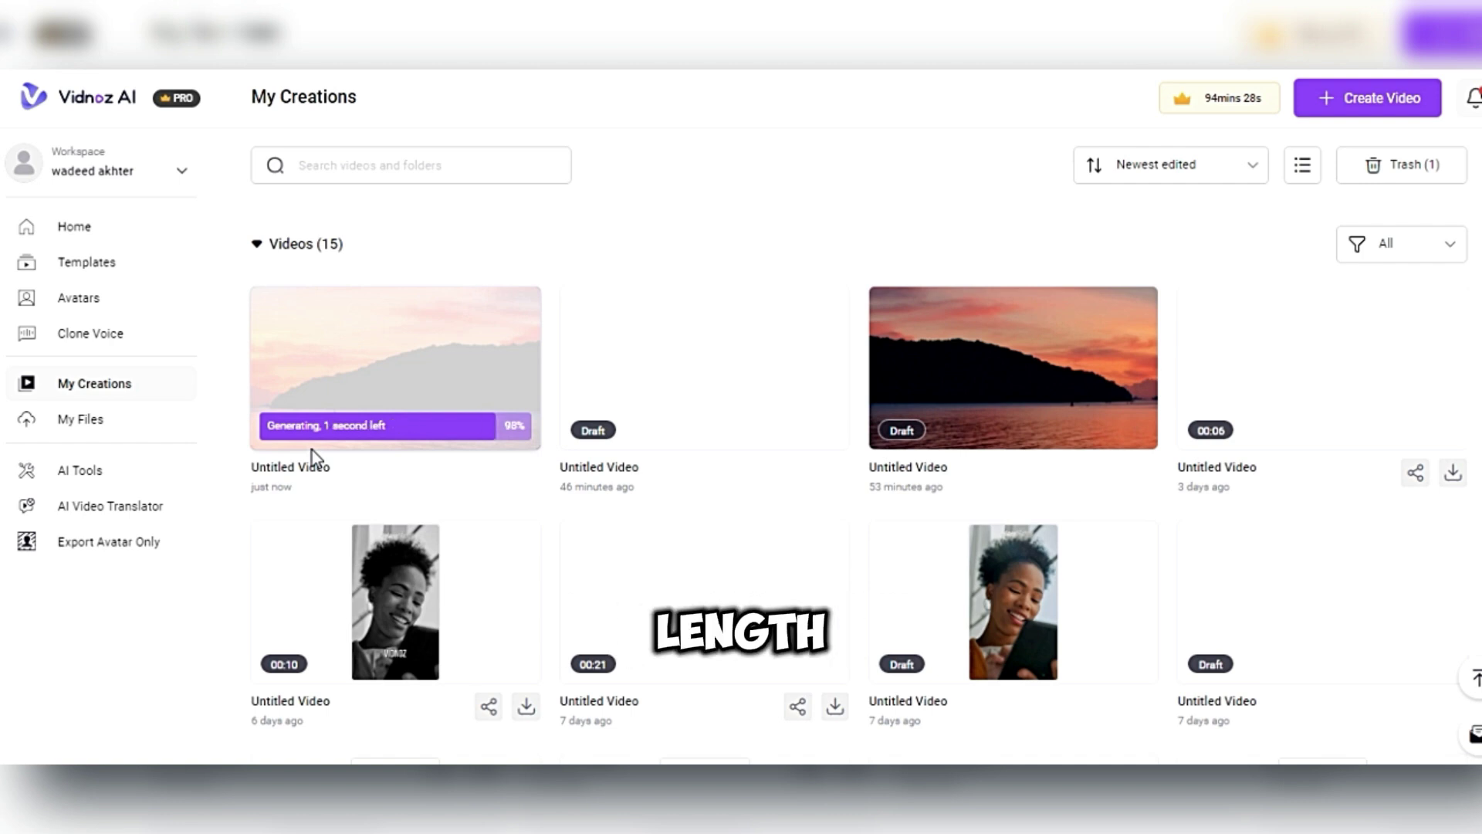
Preview the finished sunset video and show its 1080p and 720p download options.
{"action": "left_click", "coordinate": [390, 440]}
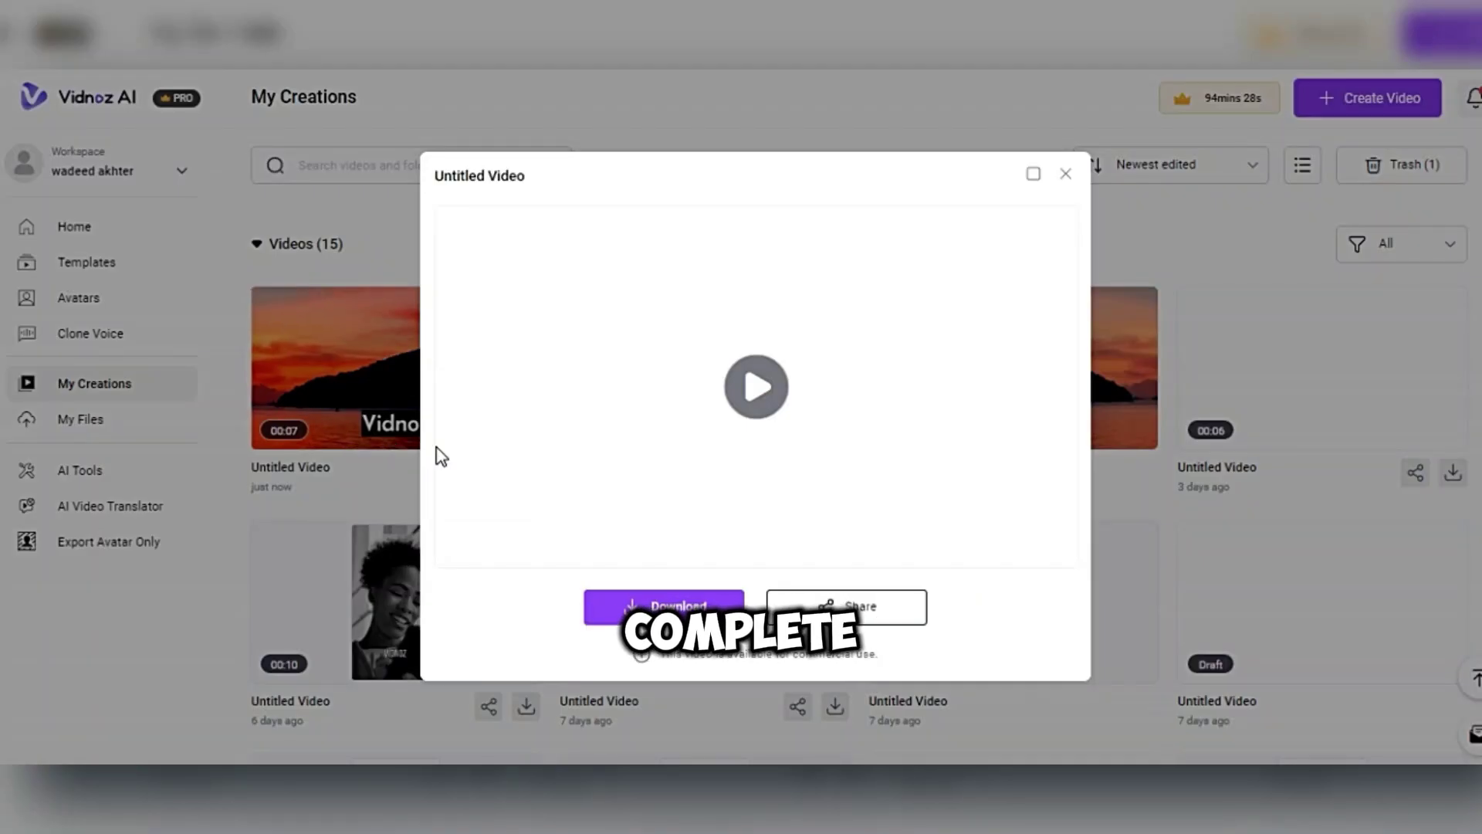
{"action": "left_click", "coordinate": [649, 606]}
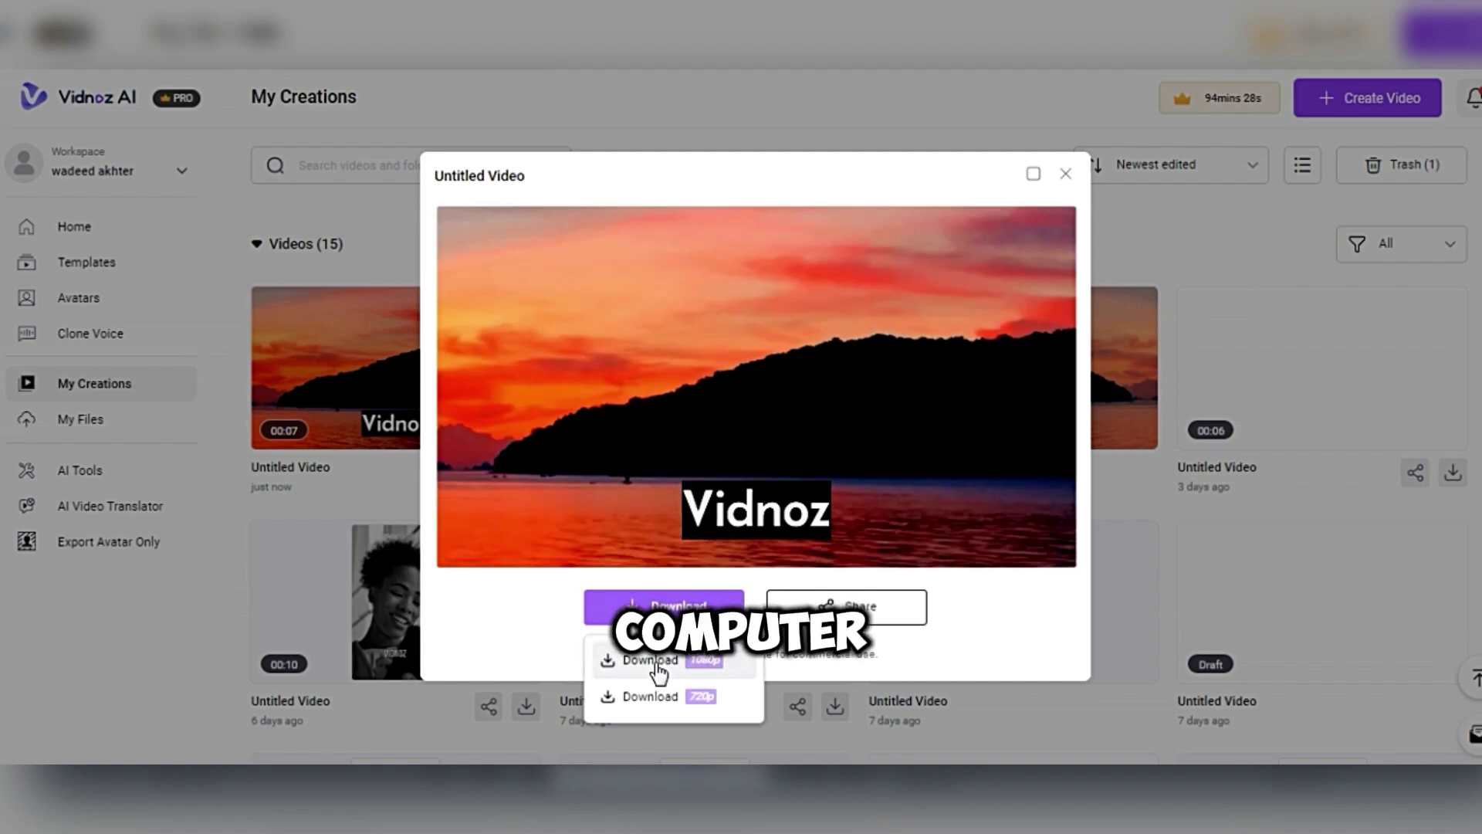